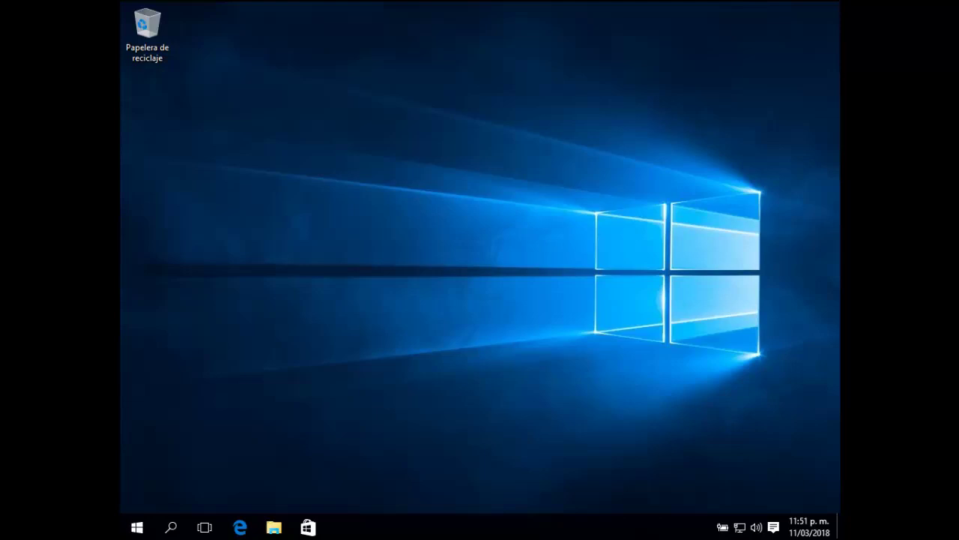
# - Insert the Guest Additions CD image into the virtual machine
pyautogui.click(500, 533)
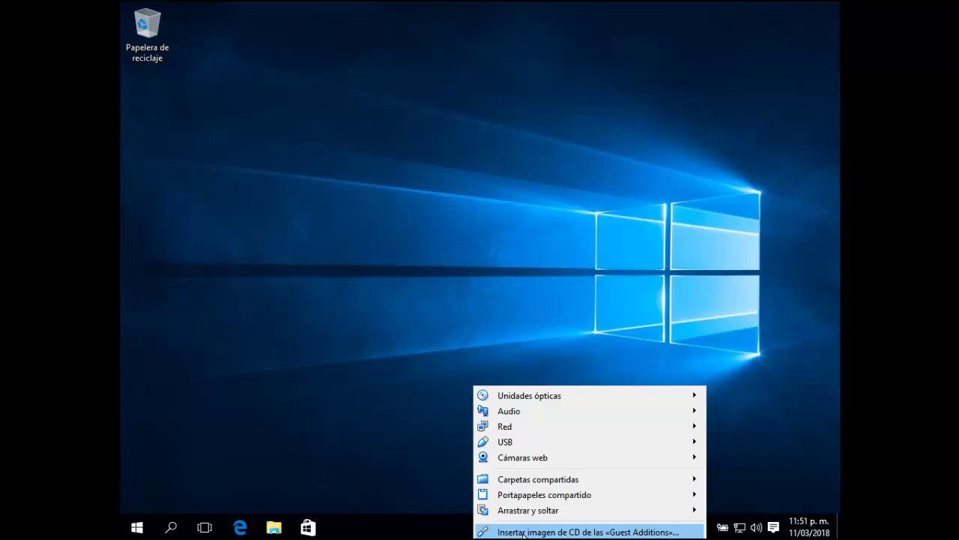
pyautogui.click(523, 532)
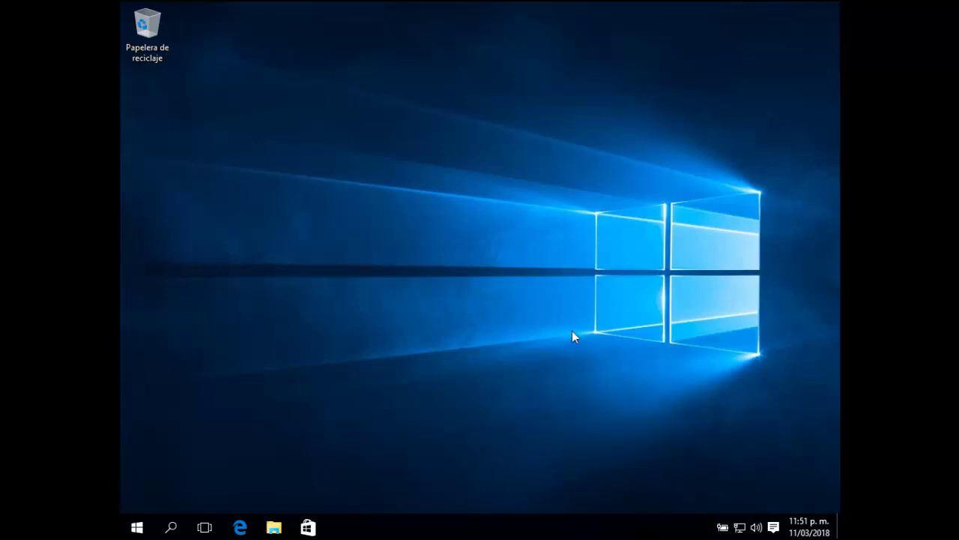
pyautogui.press('super+e')
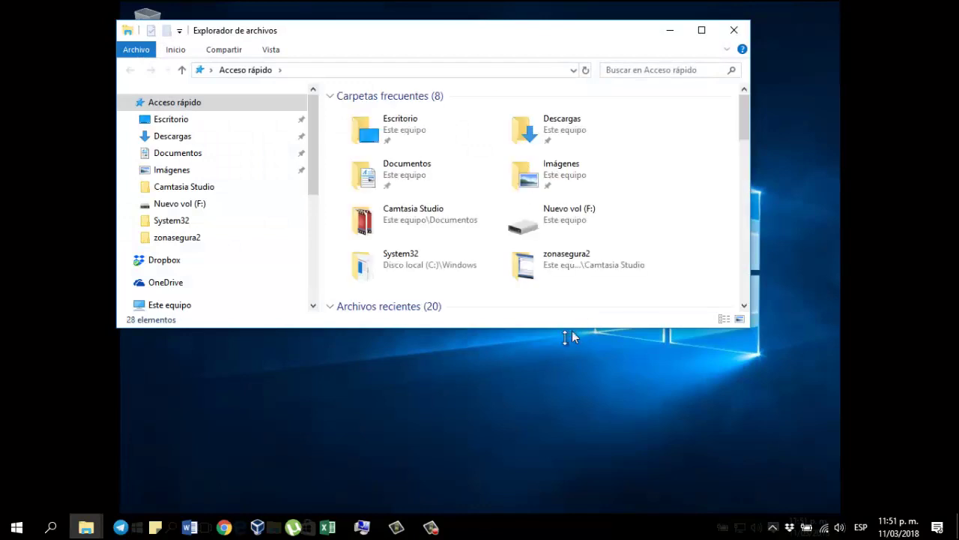
pyautogui.moveTo(572, 330); pyautogui.dragTo(563, 366)
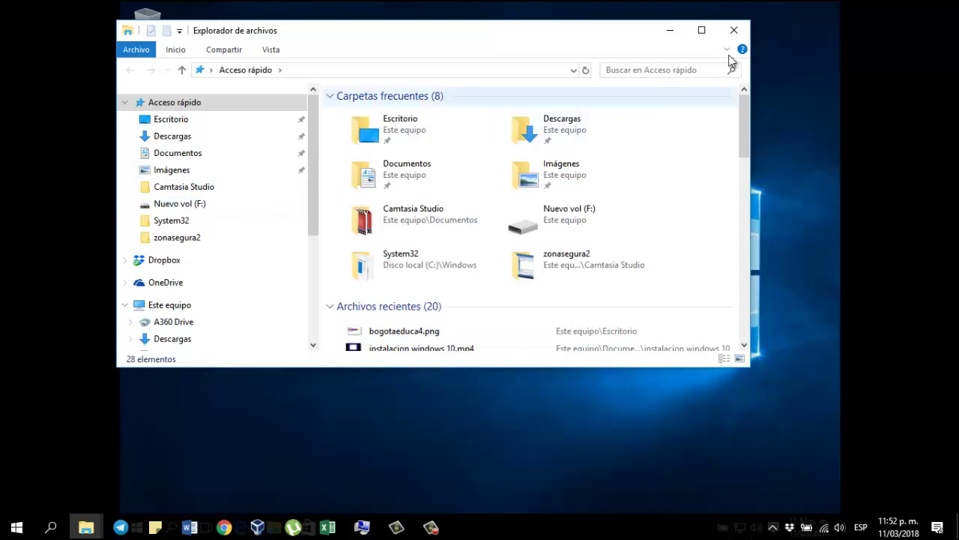
pyautogui.click(734, 30)
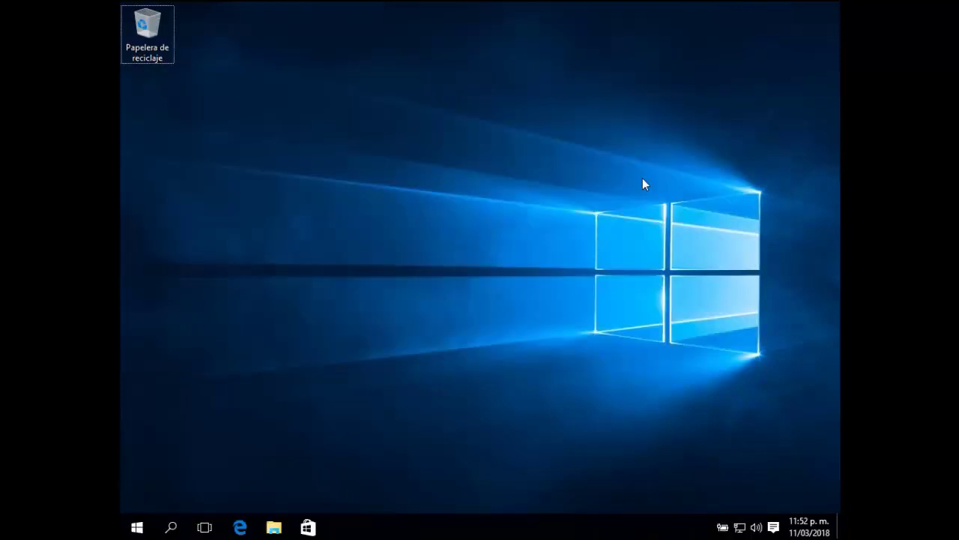
# - Launch VBoxWindowsAdditions from the VirtualBox Guest Additions CD drive (E:) in the guest and allow it to make changes
pyautogui.press('super+e')
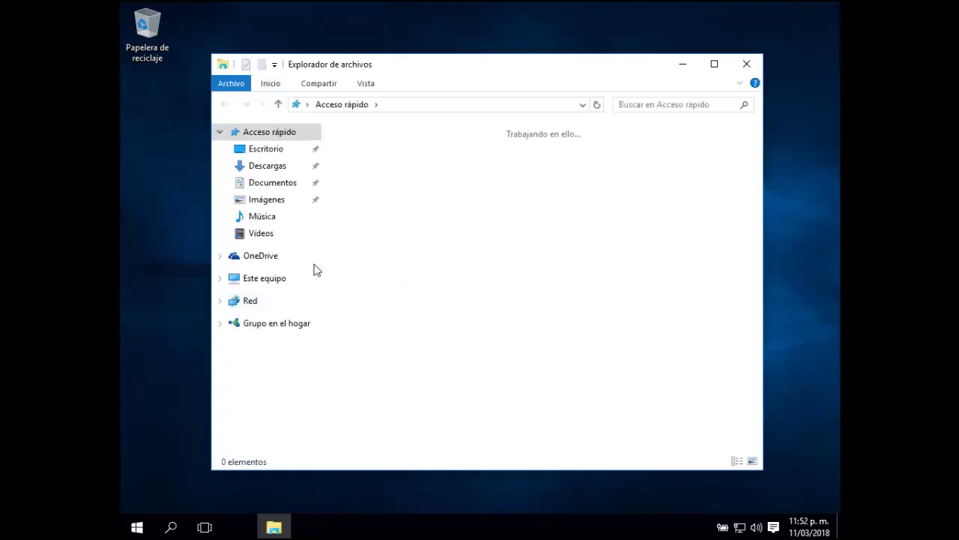
pyautogui.click(276, 284)
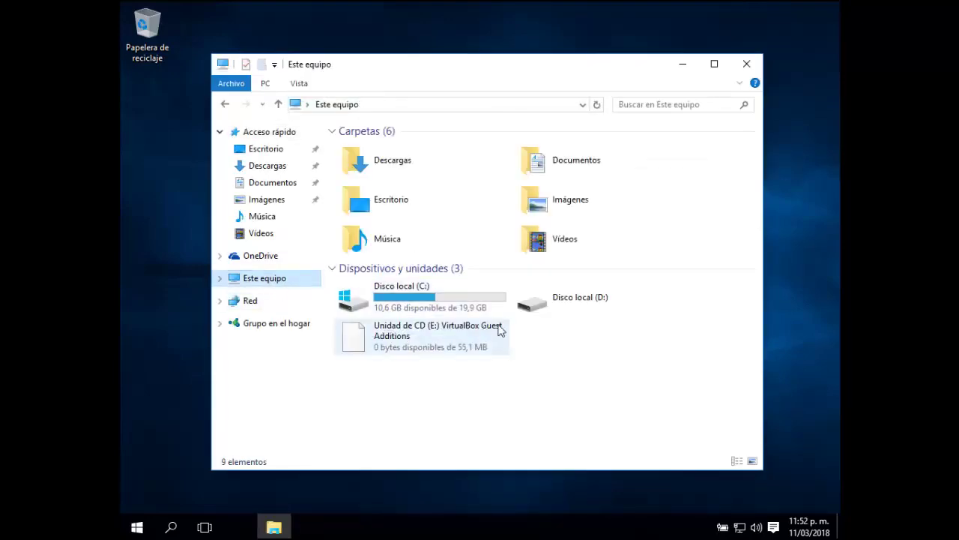
pyautogui.doubleClick(437, 334)
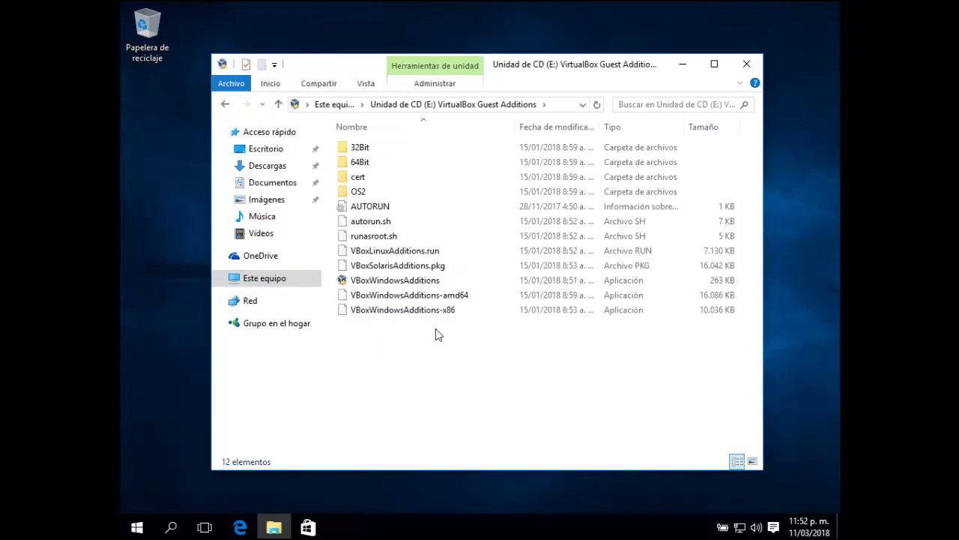
pyautogui.doubleClick(416, 282)
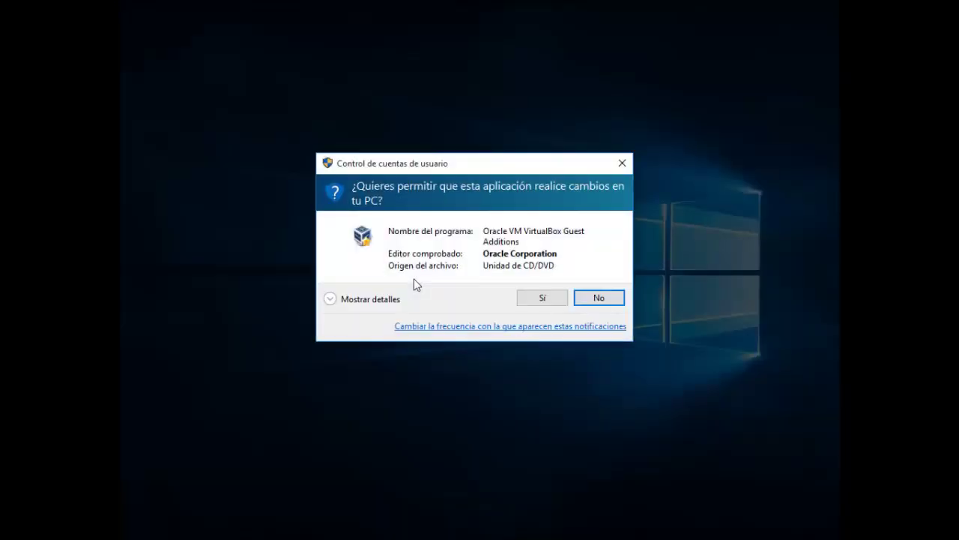
pyautogui.click(548, 297)
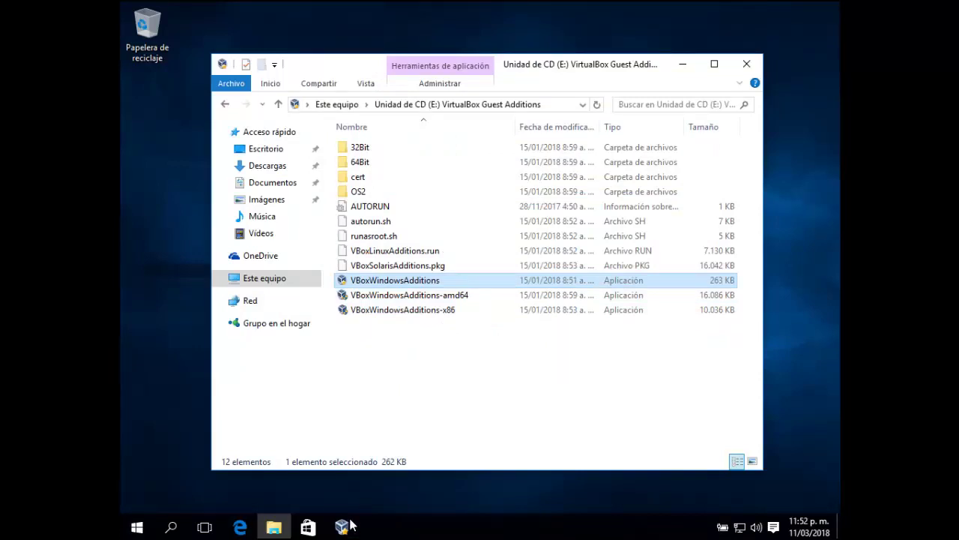
pyautogui.click(343, 529)
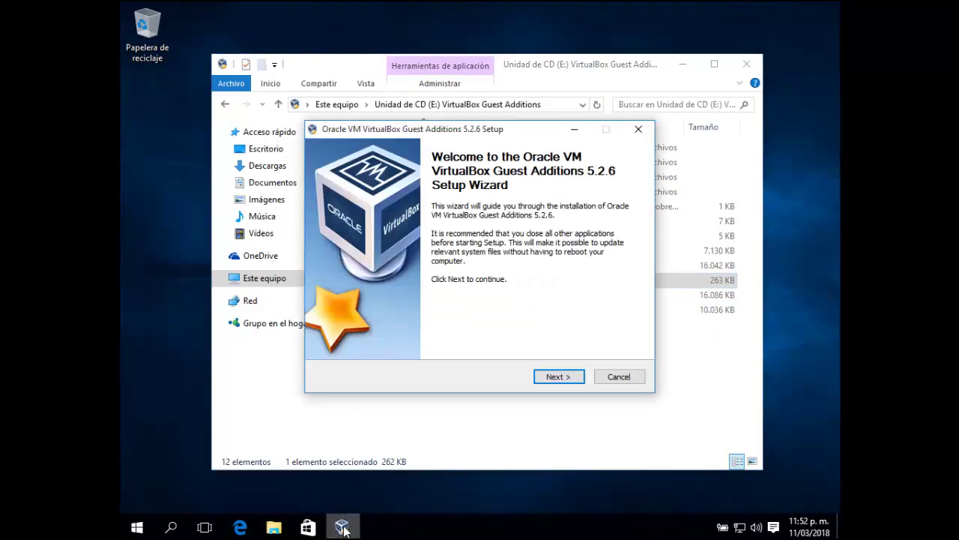
# - Start installing Oracle VM VirtualBox Guest Additions 5.2.6 with the setup wizard's default options
pyautogui.click(573, 376)
pyautogui.click(574, 376)
pyautogui.click(574, 376)
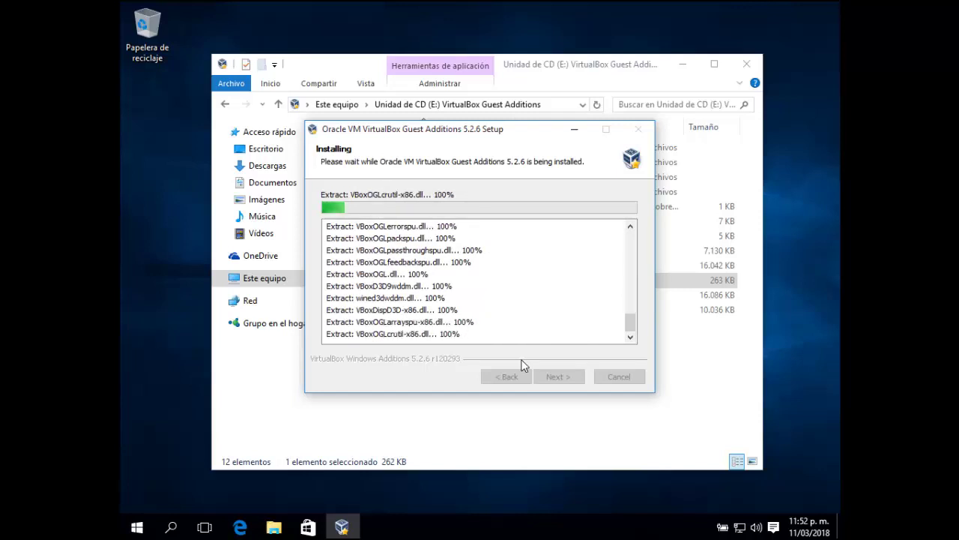
# - Open the system properties by running sysdm.cpl while the Guest Additions install
pyautogui.press('super+r')
pyautogui.write('s')
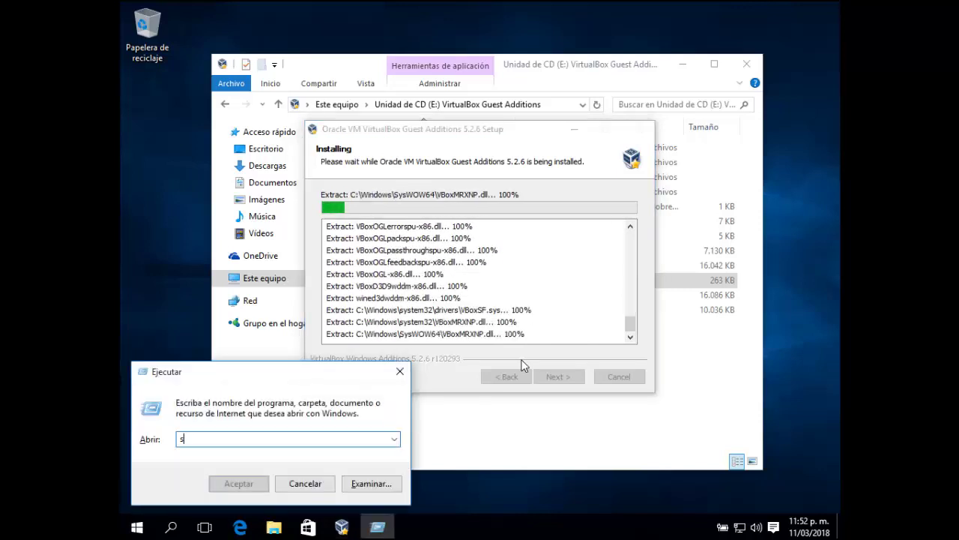
pyautogui.write('ysdm.cpl')
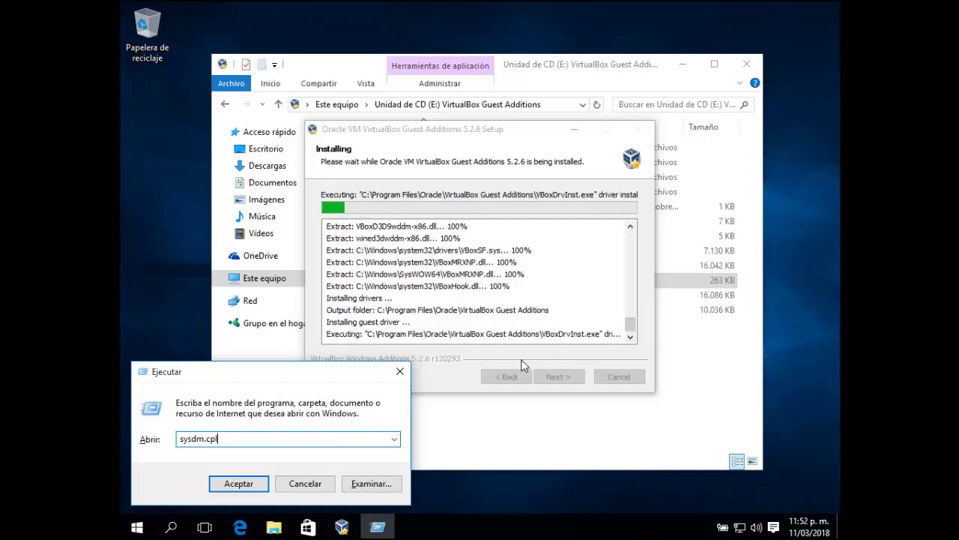
pyautogui.press('Return')
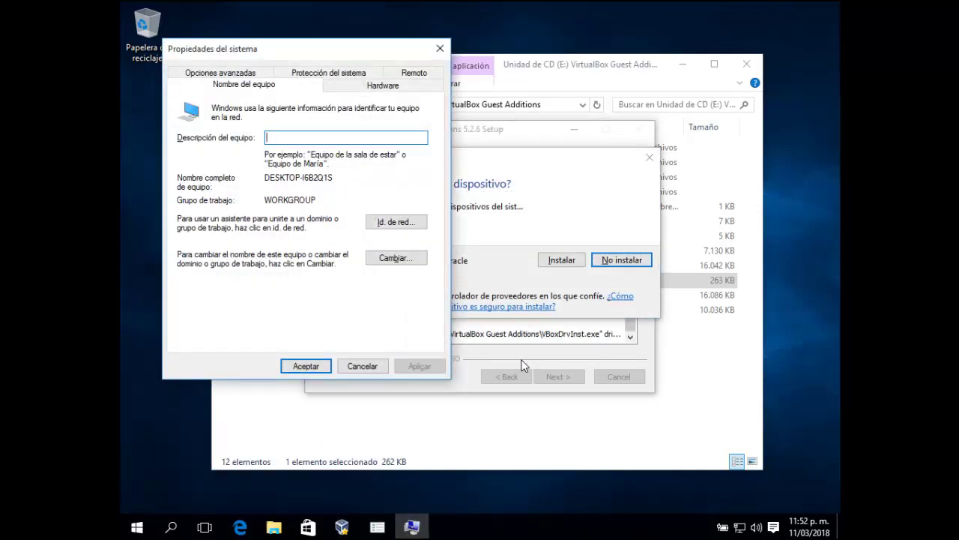
# - Allow the Oracle Corporation device software to be installed, keeping its publisher trusted
pyautogui.click(524, 247)
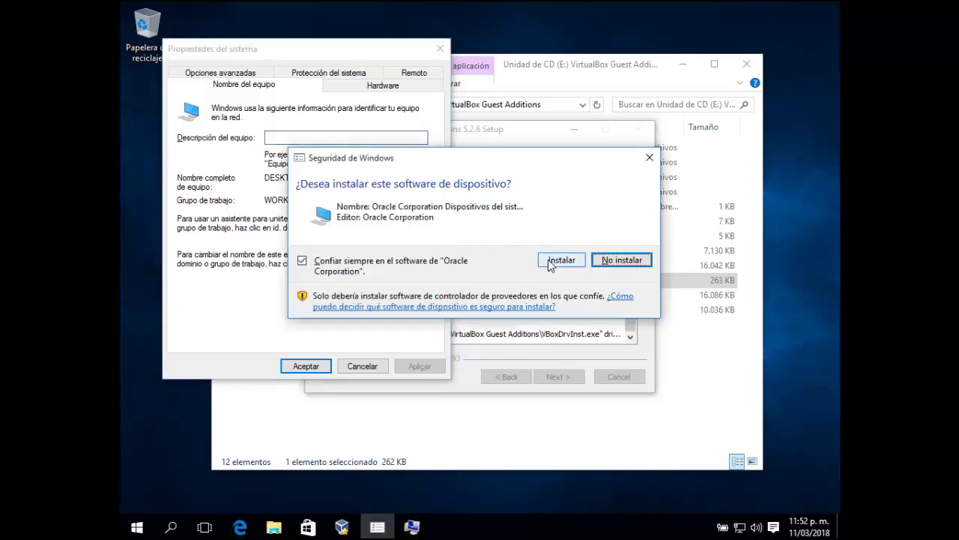
pyautogui.click(551, 261)
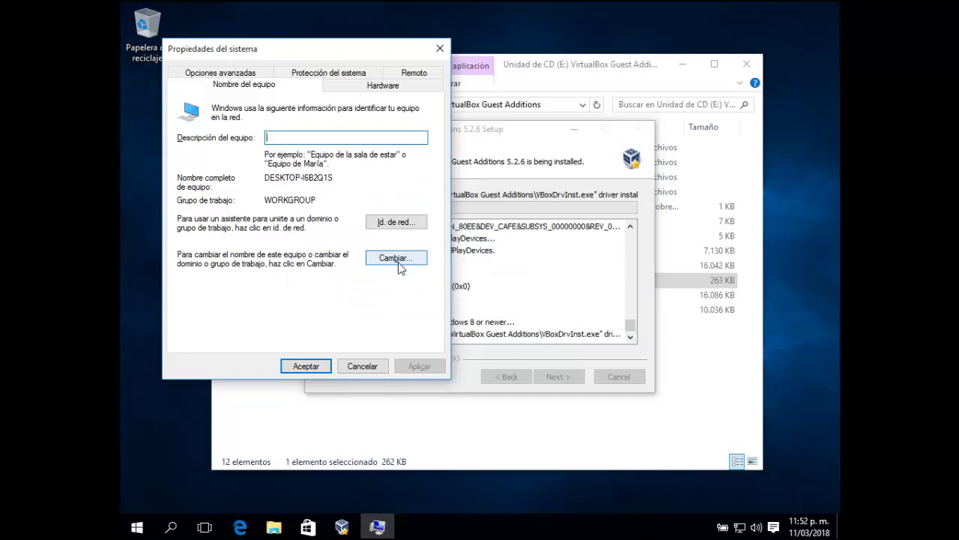
# - Rename the computer to Recepcion, leave it in its current workgroup, and postpone the required restart
pyautogui.click(395, 258)
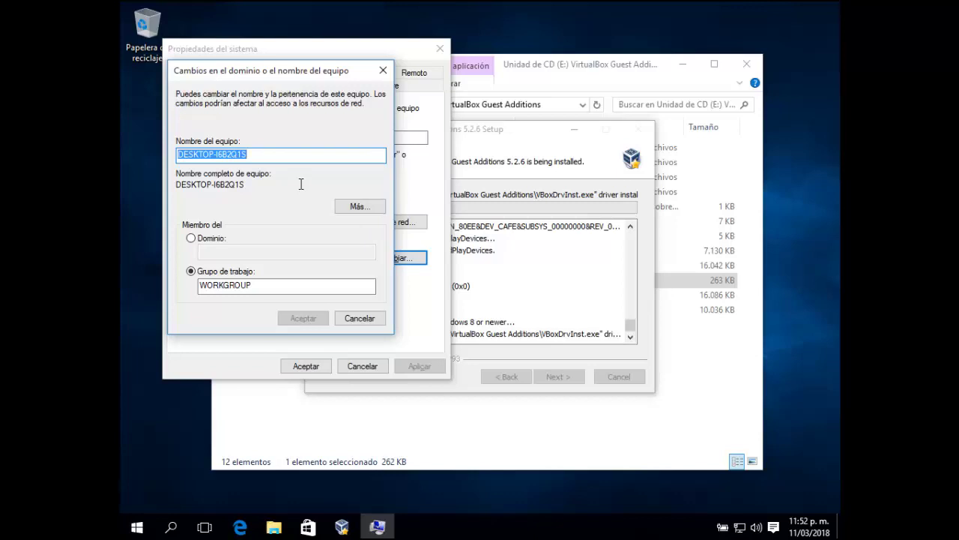
pyautogui.write('R')
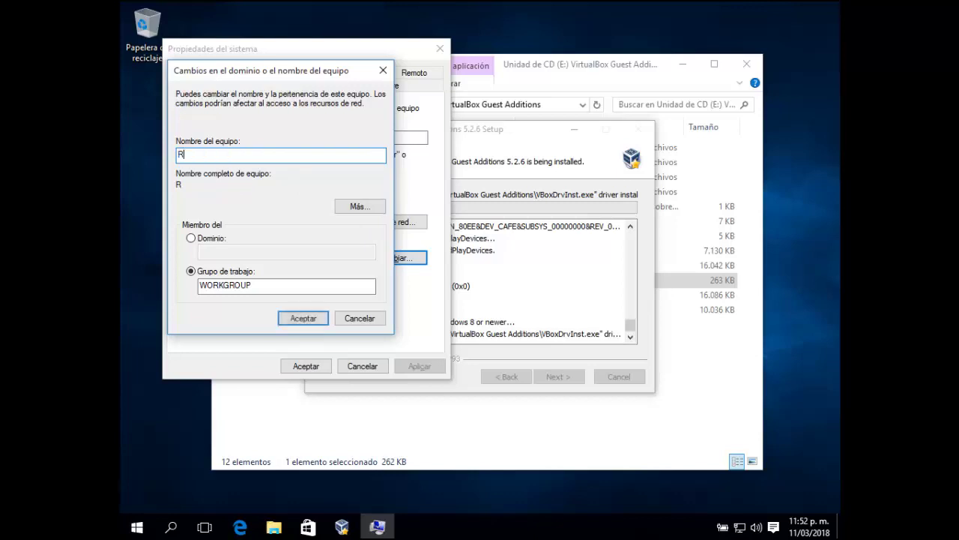
pyautogui.write('ecepcion')
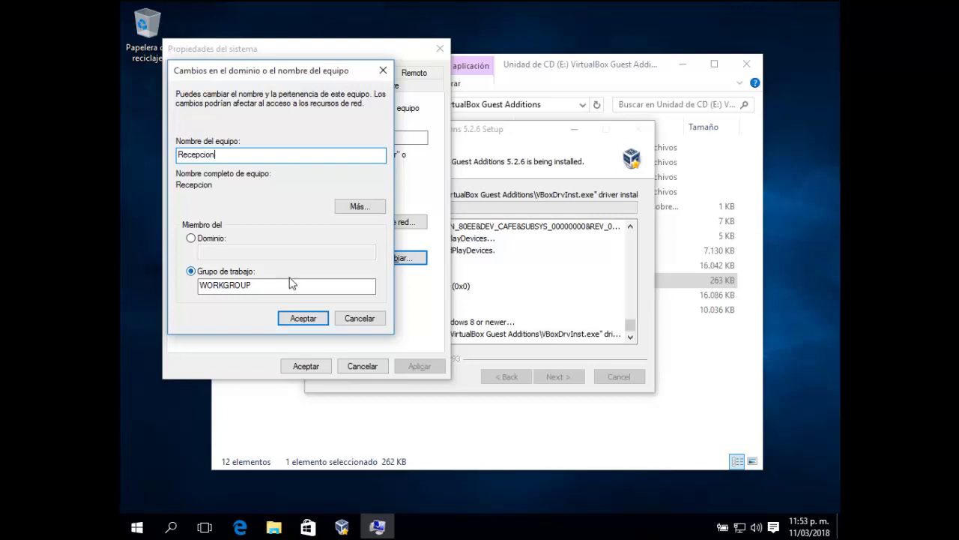
pyautogui.click(300, 317)
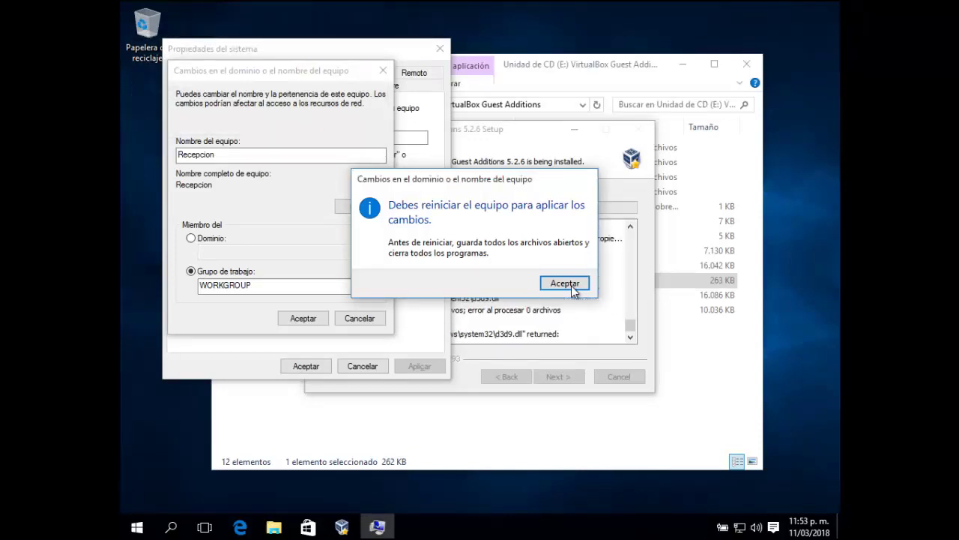
pyautogui.click(571, 285)
pyautogui.click(326, 368)
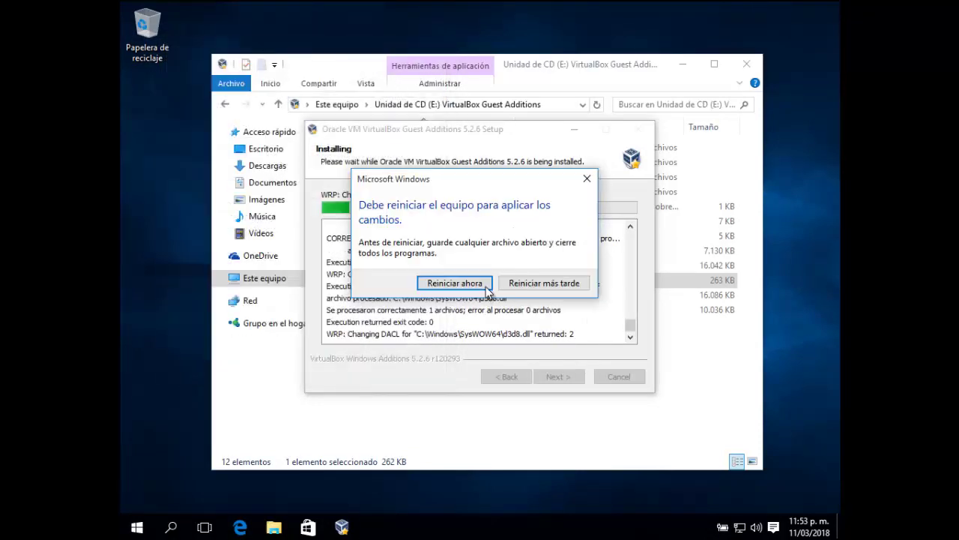
pyautogui.click(526, 284)
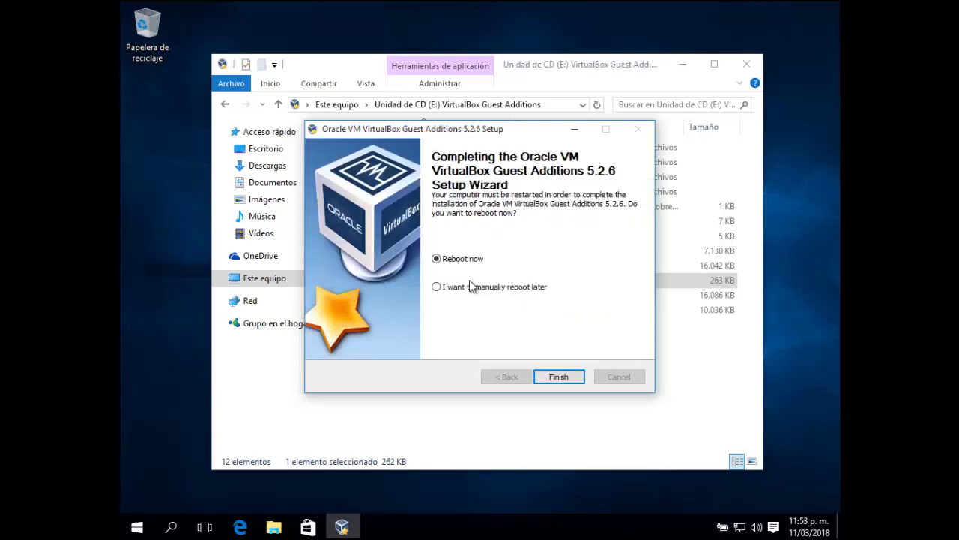
# - Finish the Guest Additions setup with an immediate reboot and sign back in to Windows, dismissing the mouse integration notice
pyautogui.click(552, 376)
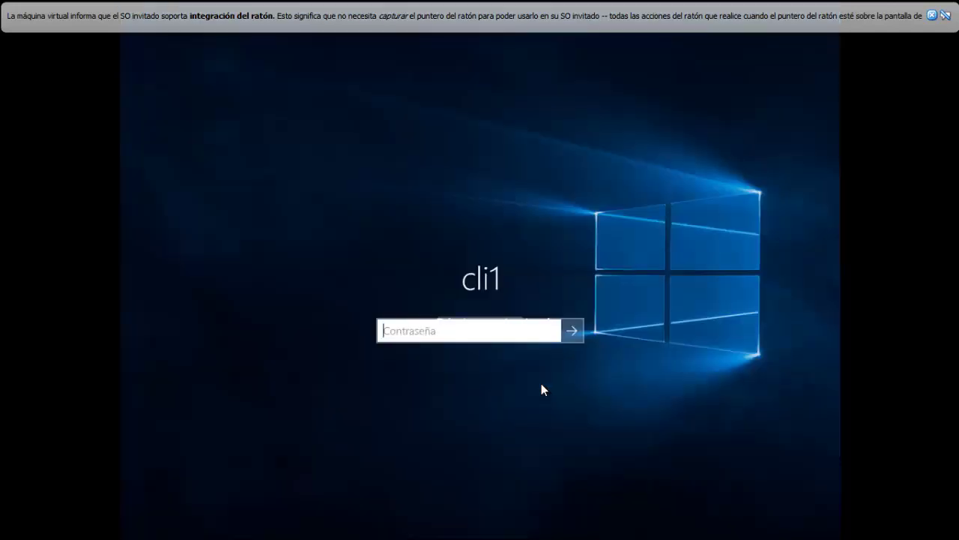
pyautogui.click(571, 330)
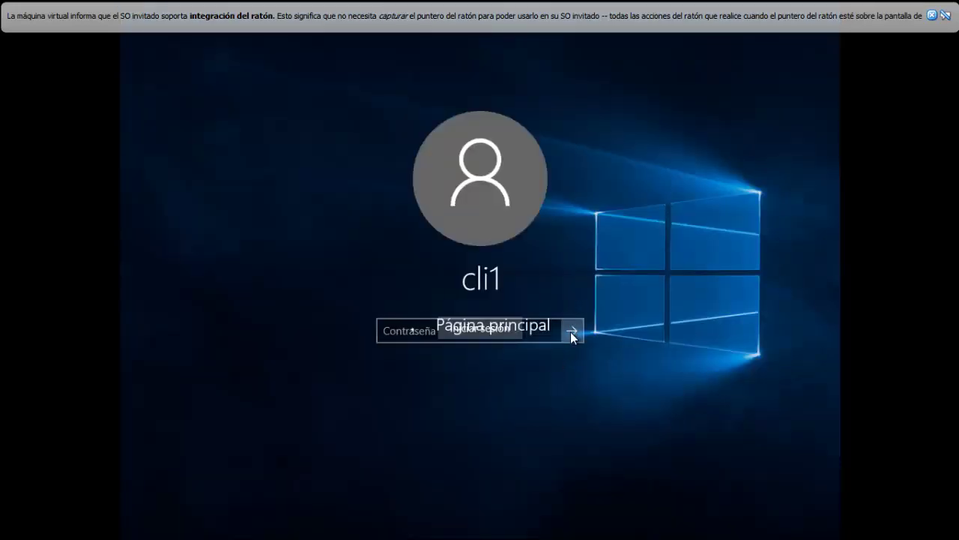
pyautogui.click(932, 15)
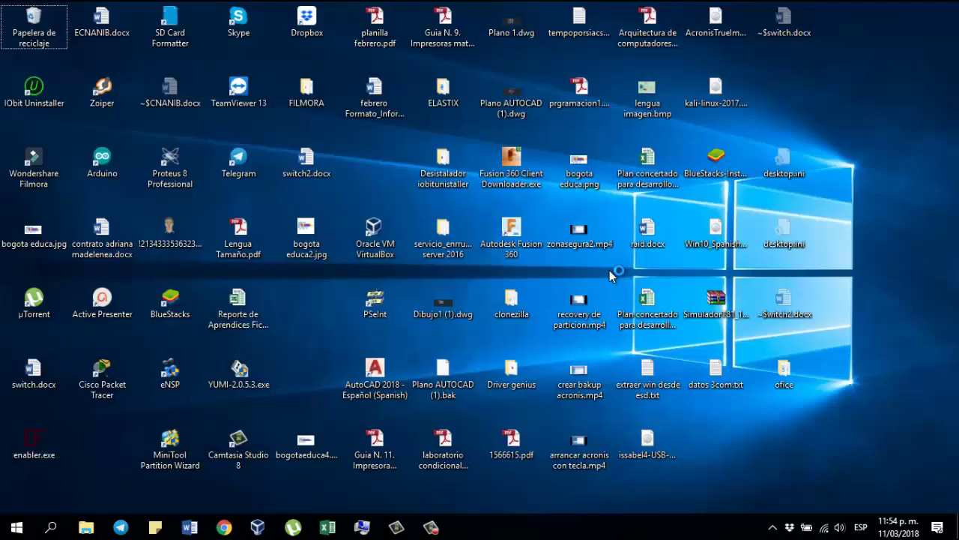
# - Create a folder named "compartida vbox" on the host computer's desktop
pyautogui.rightClick(857, 66)
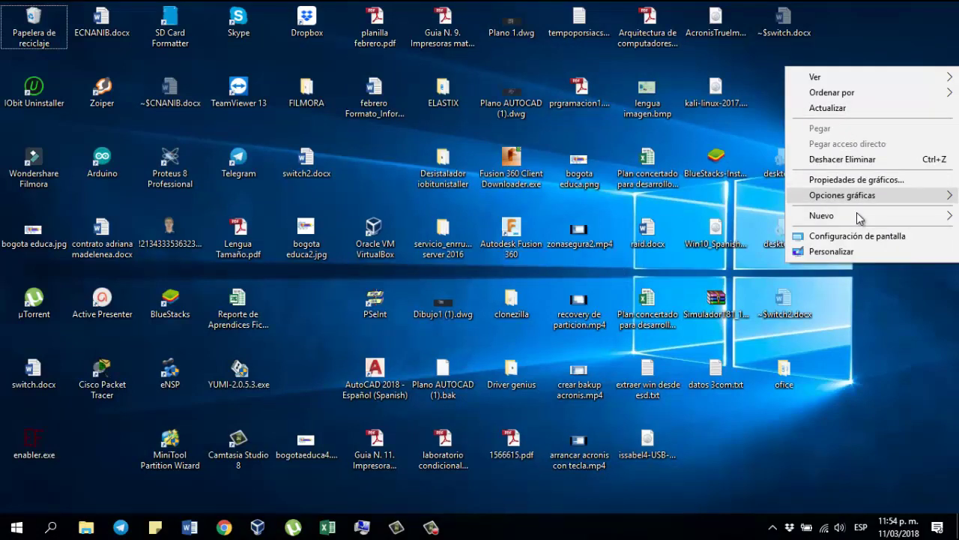
pyautogui.moveTo(856, 215)
pyautogui.click(727, 217)
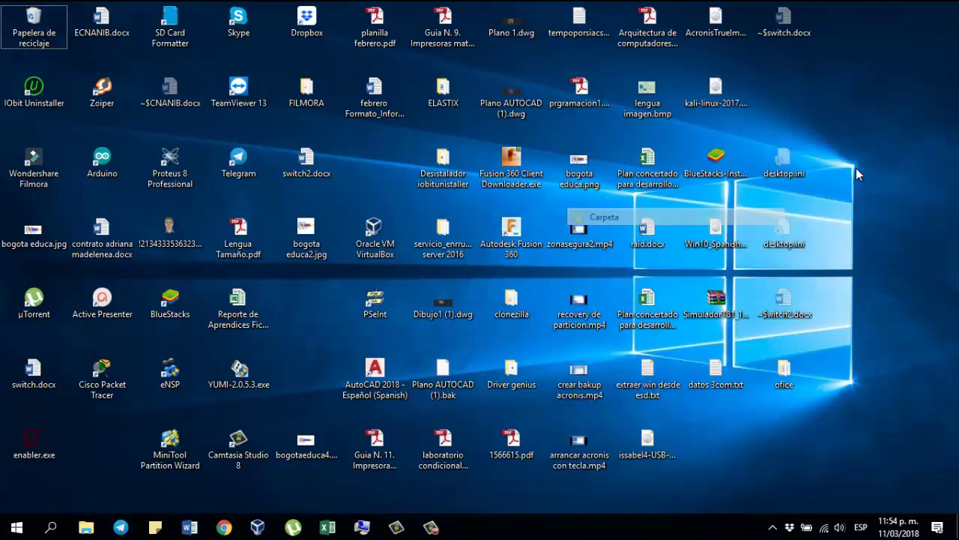
pyautogui.write('compar')
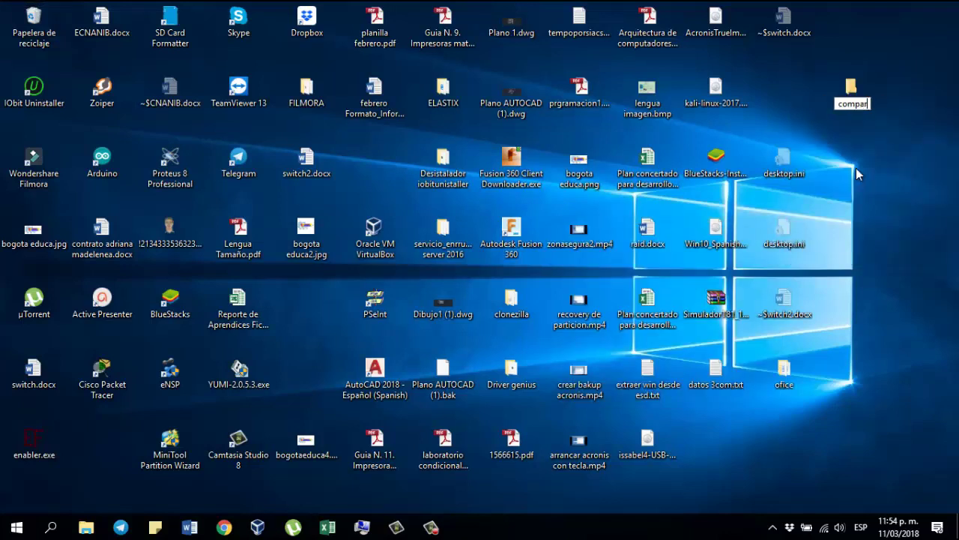
pyautogui.write('tida vbox')
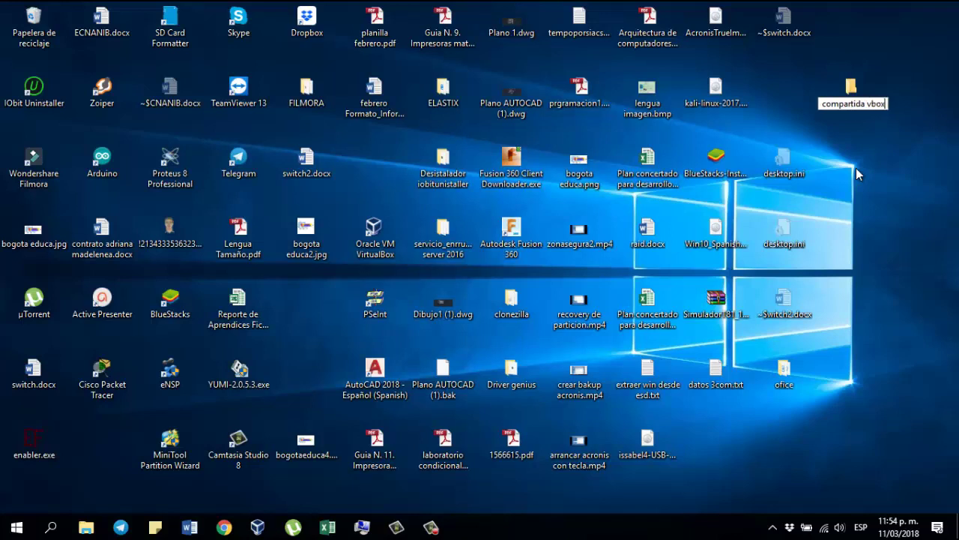
pyautogui.press('Return')
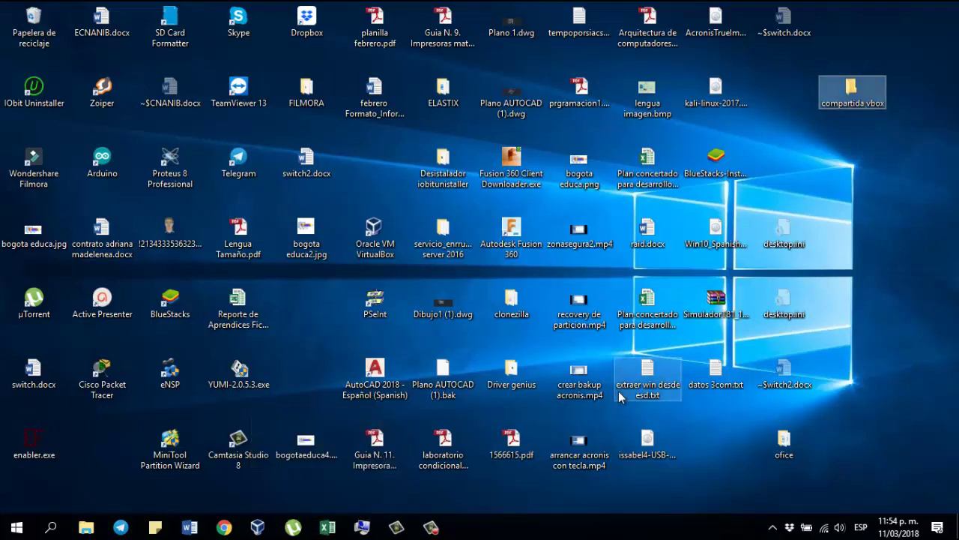
# - Switch back to the win10 virtual machine and open its shared folders configuration (Carpetas compartidas)
pyautogui.hotkey('alt', 'Tab')
pyautogui.hotkey('alt', 'Tab')
pyautogui.hotkey('alt', 'Tab')
pyautogui.hotkey('alt', 'Tab')
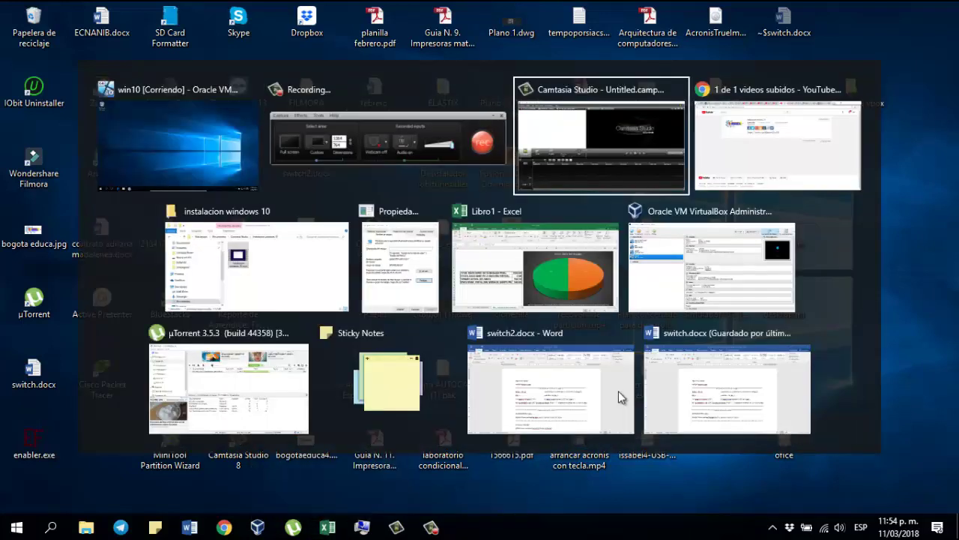
pyautogui.hotkey('alt', 'shift', 'Tab')
pyautogui.hotkey('alt', 'shift', 'Tab')
pyautogui.hotkey('alt', 'shift', 'Tab')
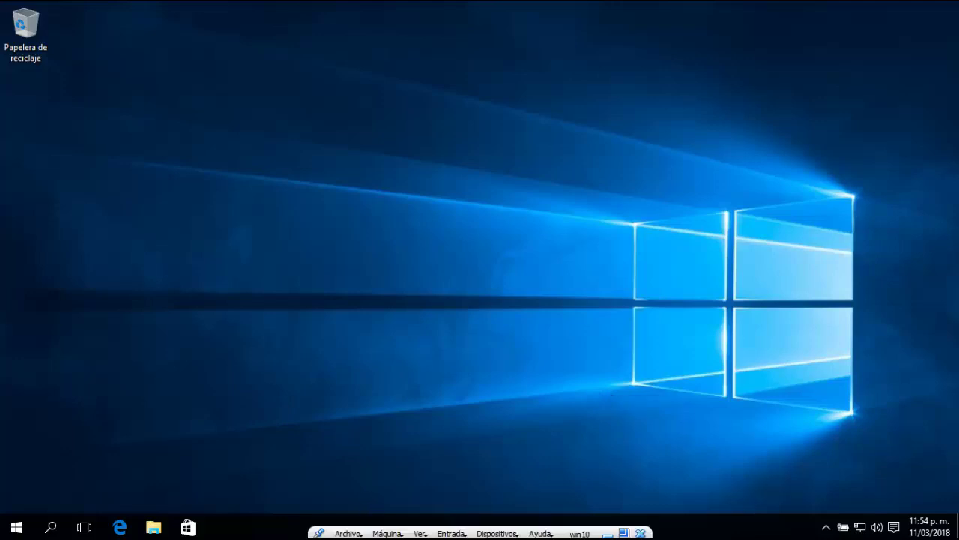
pyautogui.click(393, 532)
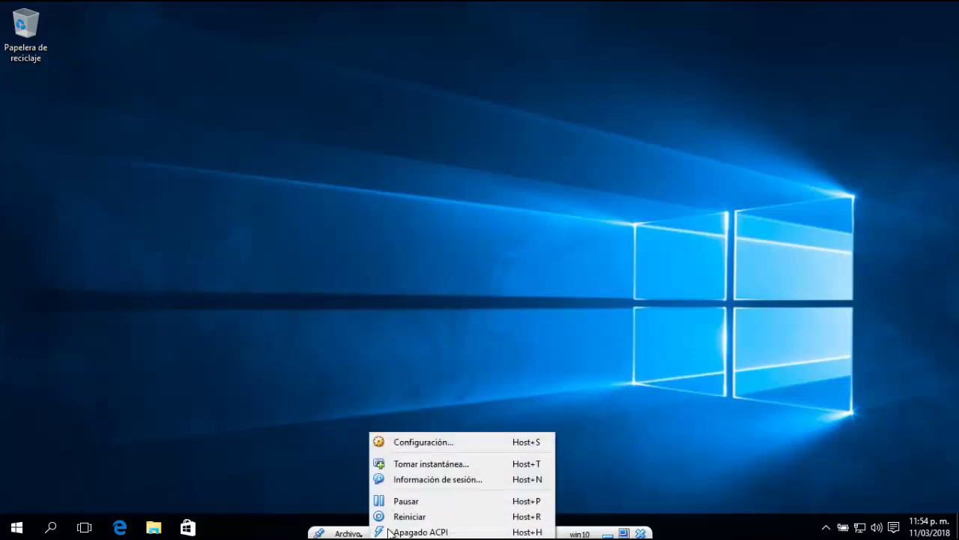
pyautogui.click(405, 442)
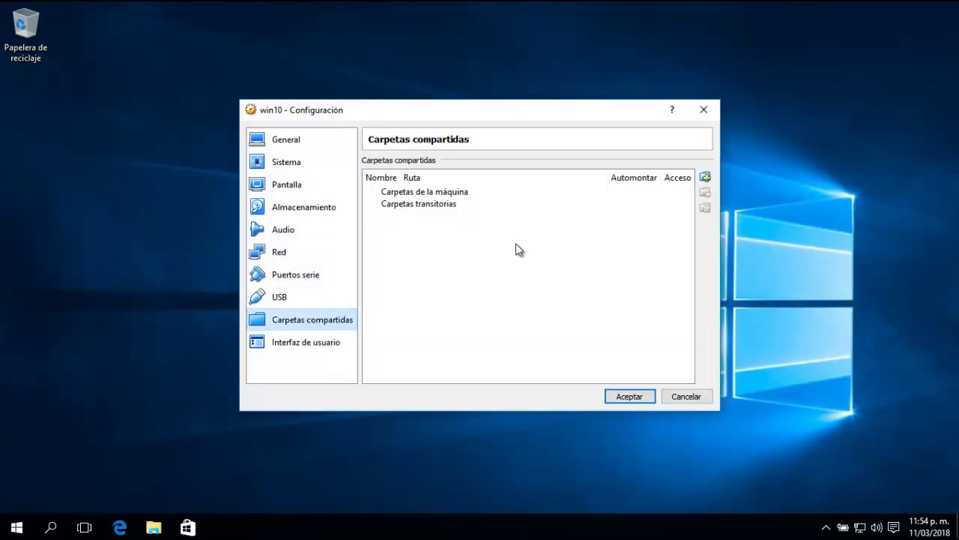
# - Add a shared folder that points to the "compartida vbox" folder on the host's desktop
pyautogui.click(704, 178)
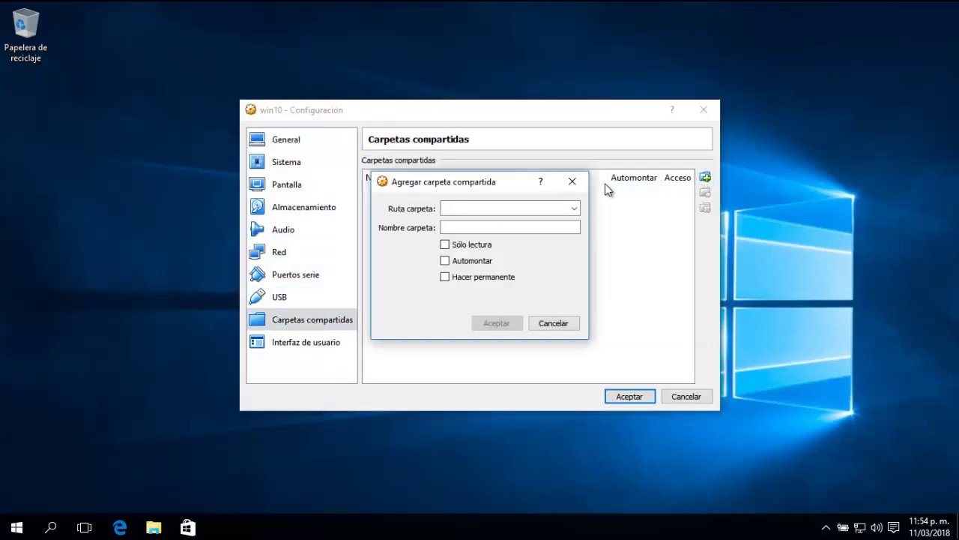
pyautogui.click(575, 208)
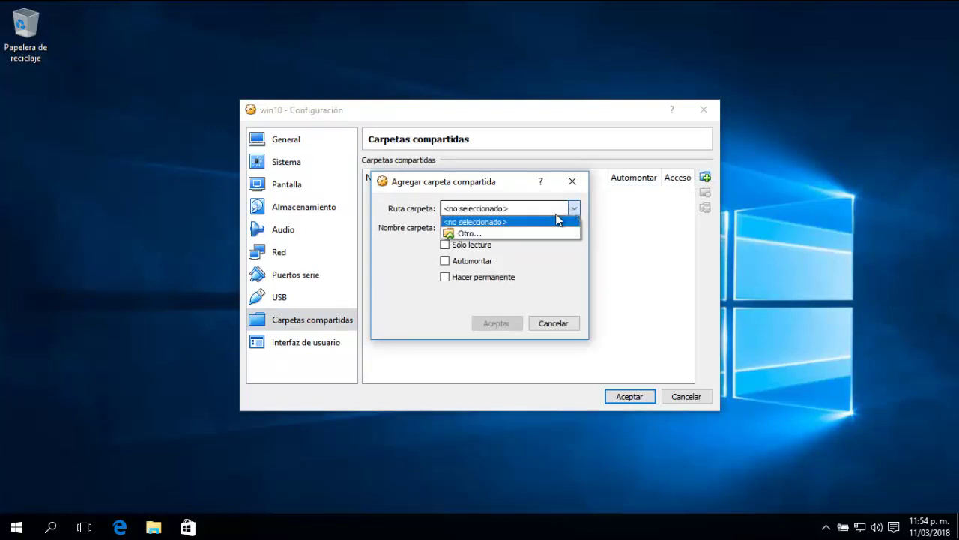
pyautogui.click(503, 226)
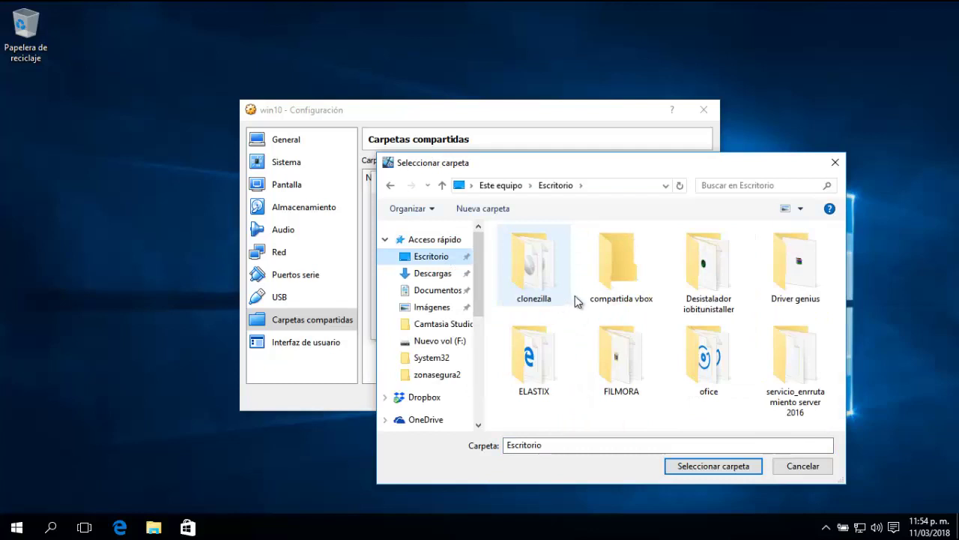
pyautogui.doubleClick(609, 280)
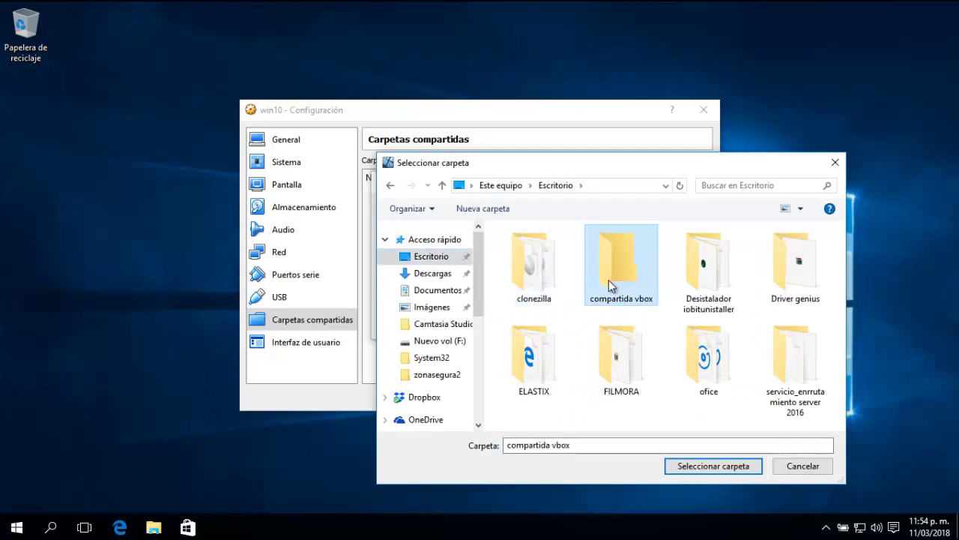
pyautogui.click(693, 470)
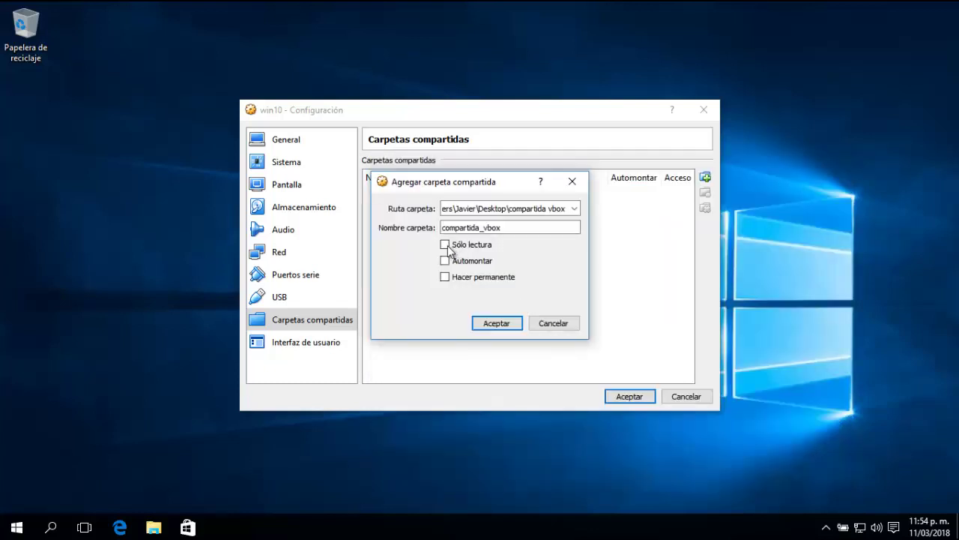
# - Make the compartida_vbox share auto-mounted and permanent, and save the virtual machine's configuration
pyautogui.click(445, 260)
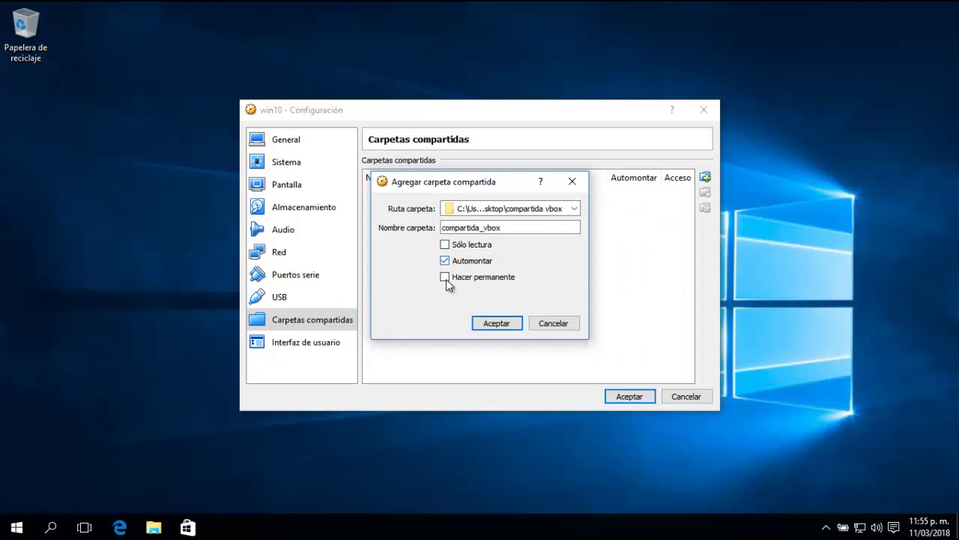
pyautogui.click(445, 278)
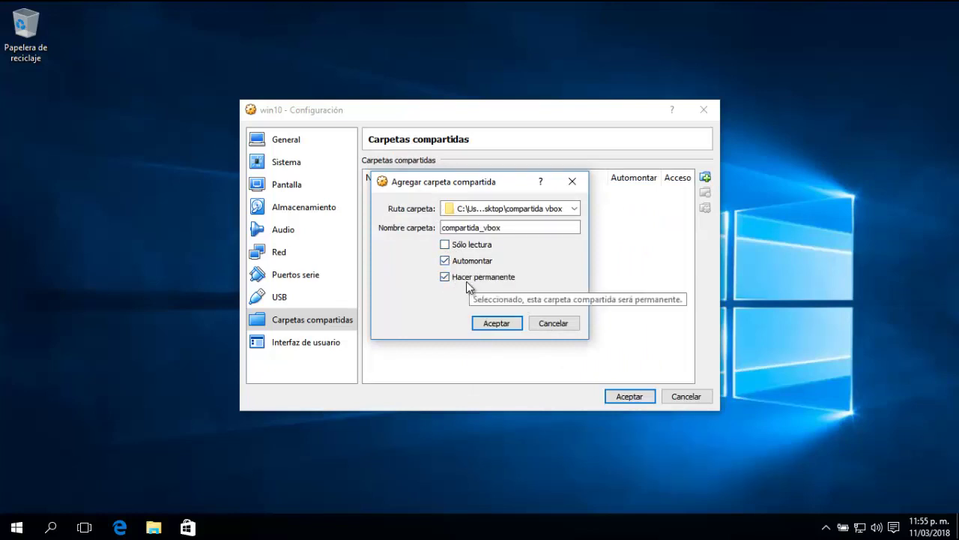
pyautogui.click(496, 323)
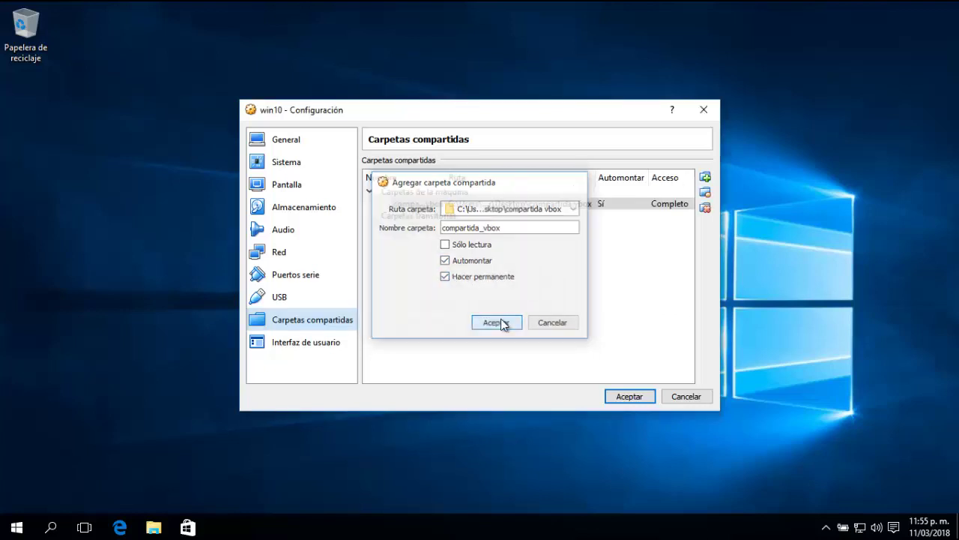
pyautogui.press('Return')
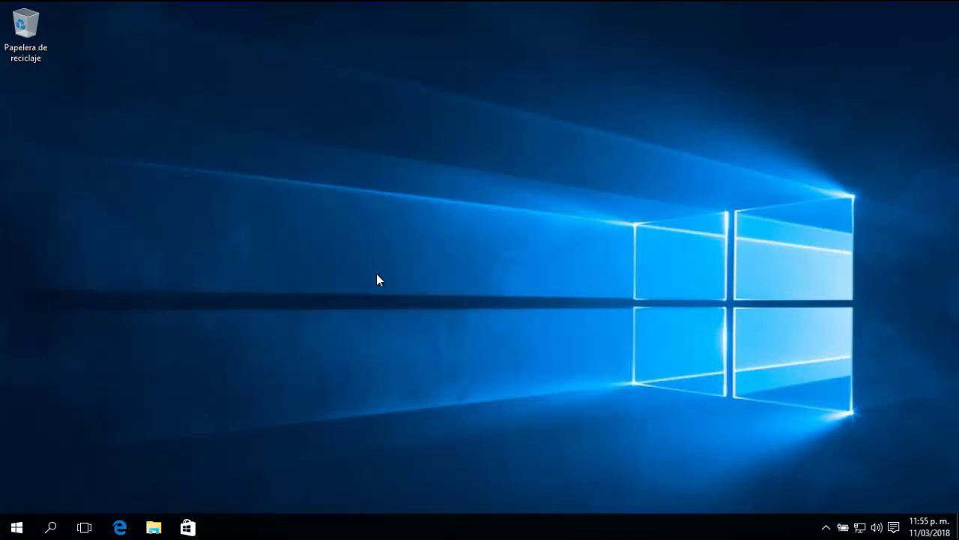
# - Browse the network from the virtual machine's file explorer and turn on the disabled file sharing
pyautogui.press('super+e')
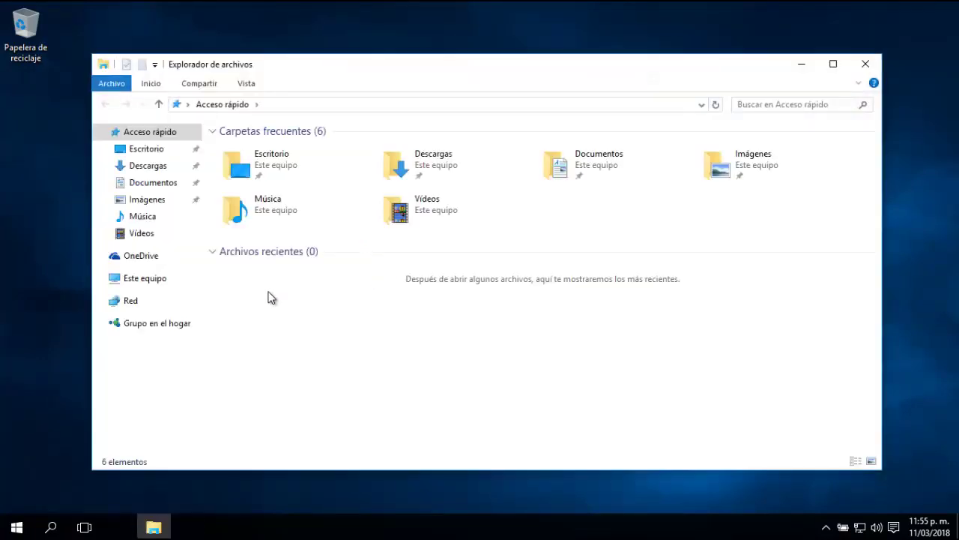
pyautogui.click(136, 280)
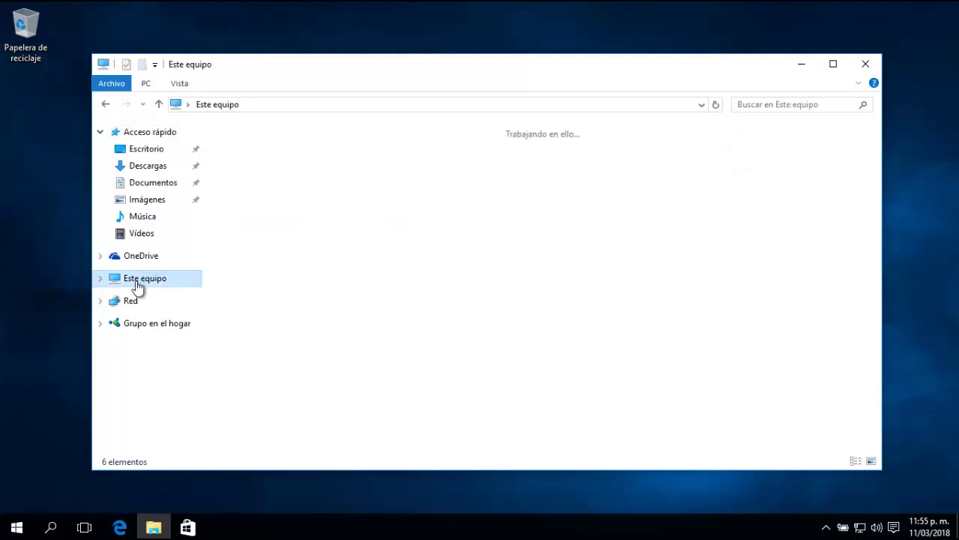
pyautogui.click(170, 308)
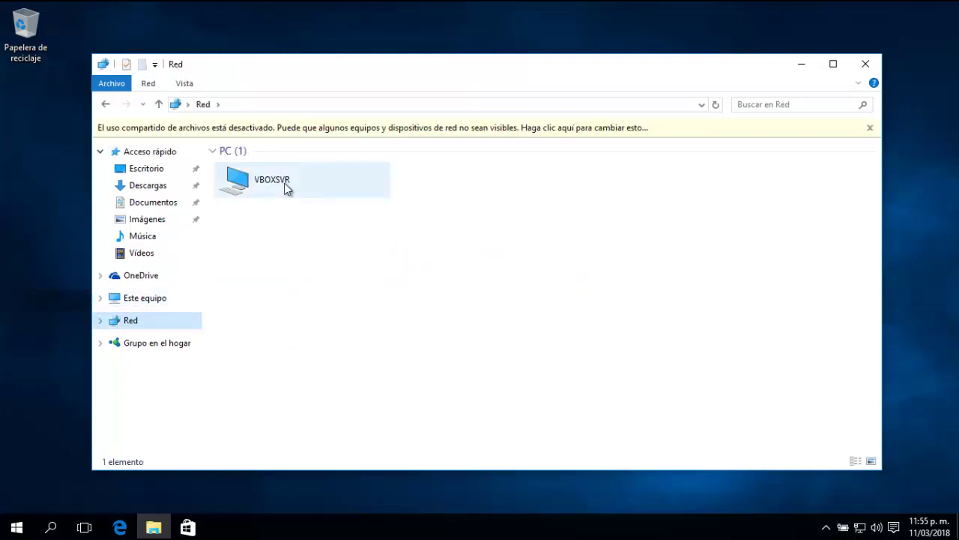
pyautogui.click(276, 133)
pyautogui.click(303, 142)
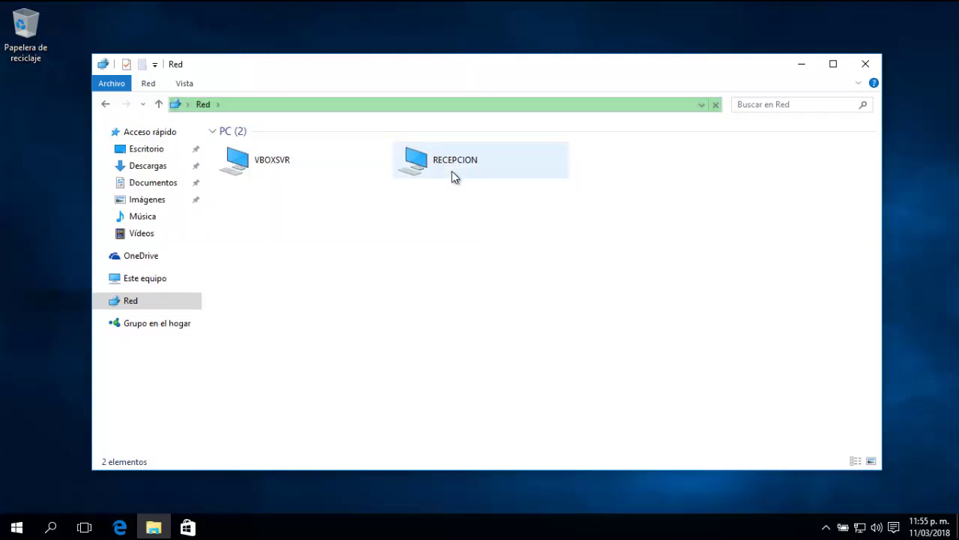
# - Open the compartida_vbox share on VBOXSVR and create a text document named prueba in it
pyautogui.doubleClick(285, 164)
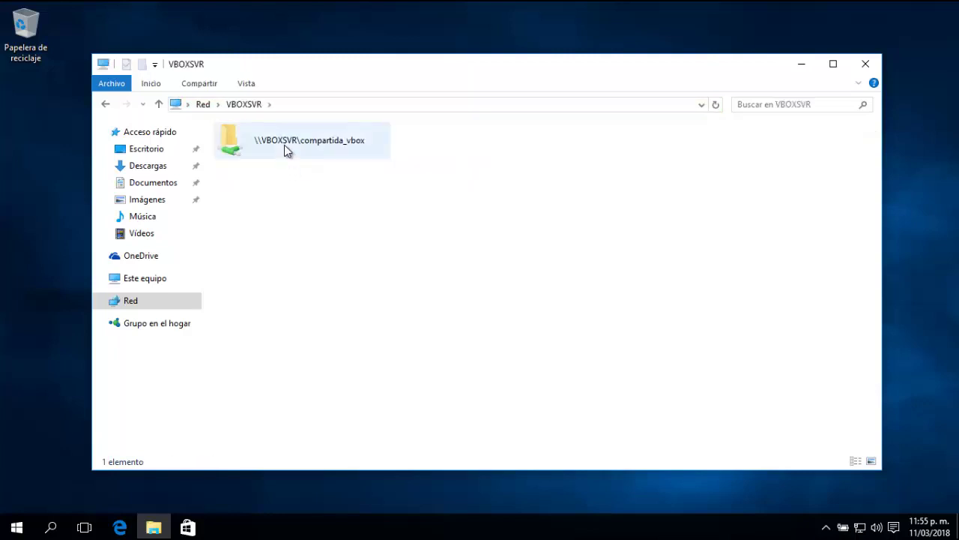
pyautogui.doubleClick(284, 146)
pyautogui.rightClick(324, 208)
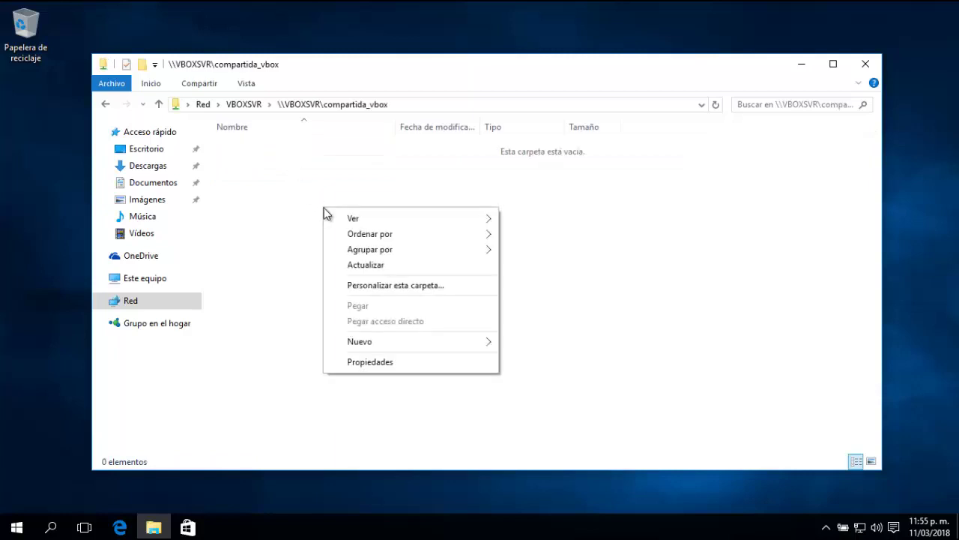
pyautogui.moveTo(410, 340)
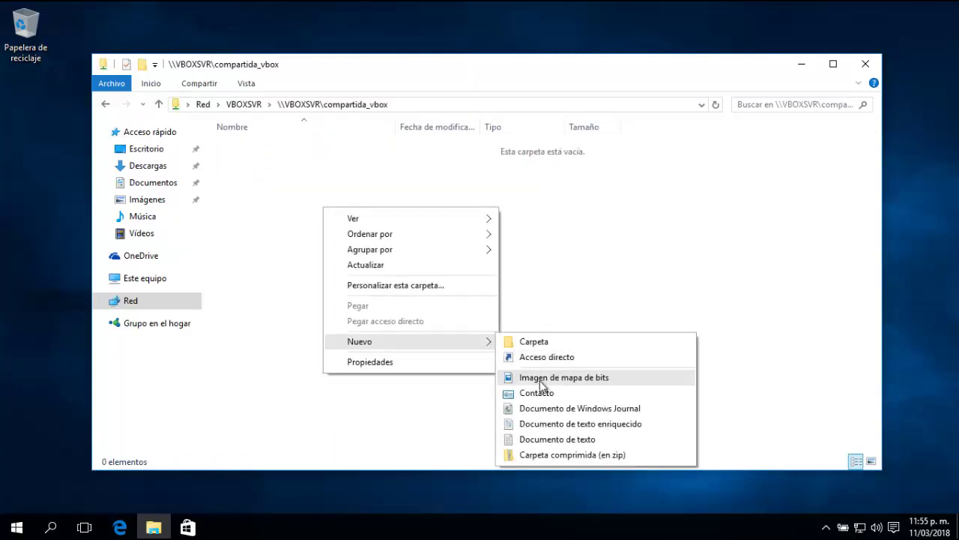
pyautogui.click(565, 439)
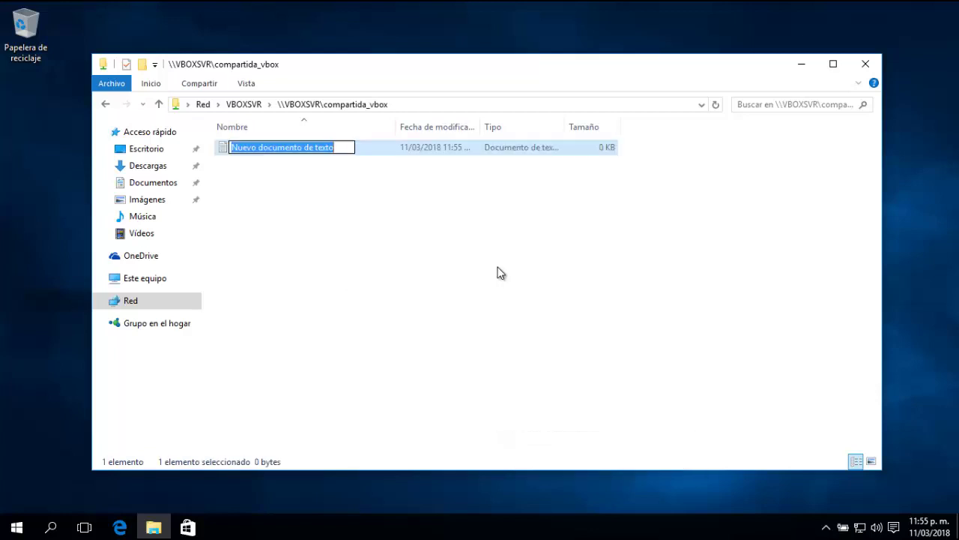
pyautogui.write('prueba')
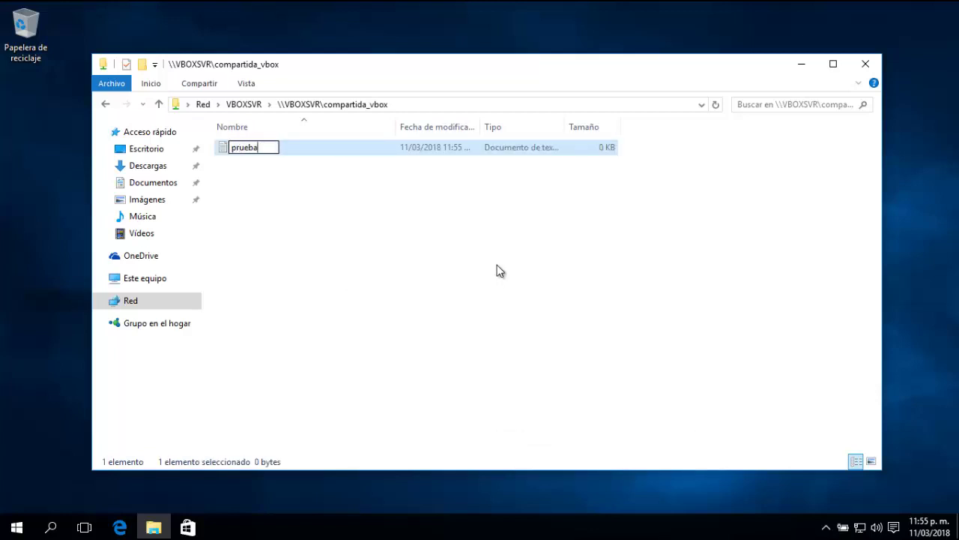
pyautogui.click(542, 263)
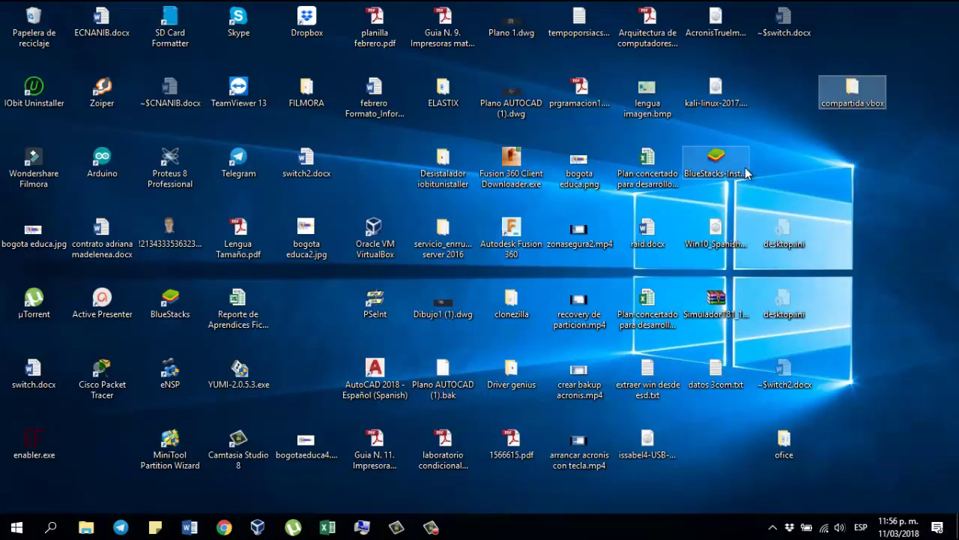
# - Move raid.docx from the host's desktop into "compartida vbox" and check the folder's contents on both the host and the virtual machine
pyautogui.moveTo(658, 238); pyautogui.dragTo(850, 103)
pyautogui.doubleClick(851, 102)
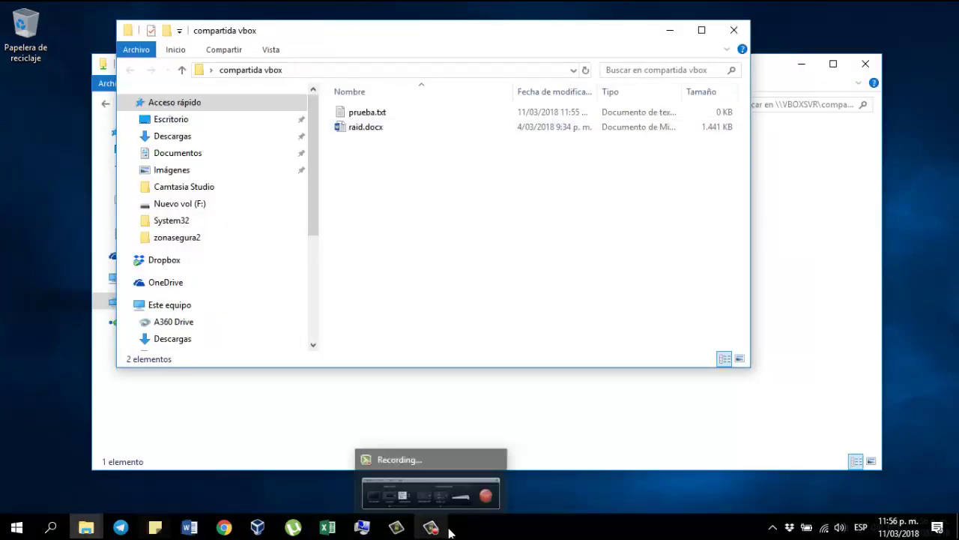
pyautogui.hotkey('alt', 'Tab')
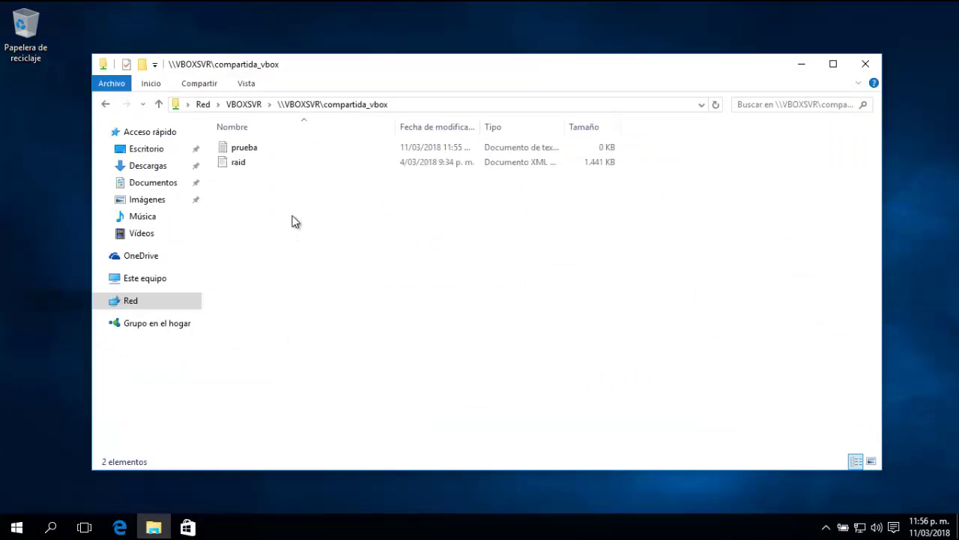
pyautogui.moveTo(243, 165)
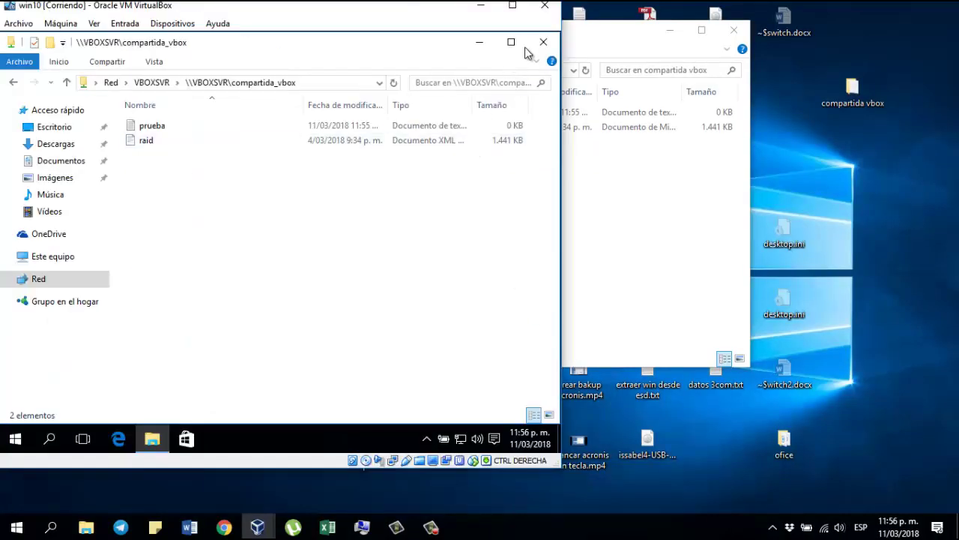
# - Minimize the guest's file explorer and set the virtual machine's shared clipboard to Bidireccional
pyautogui.click(480, 42)
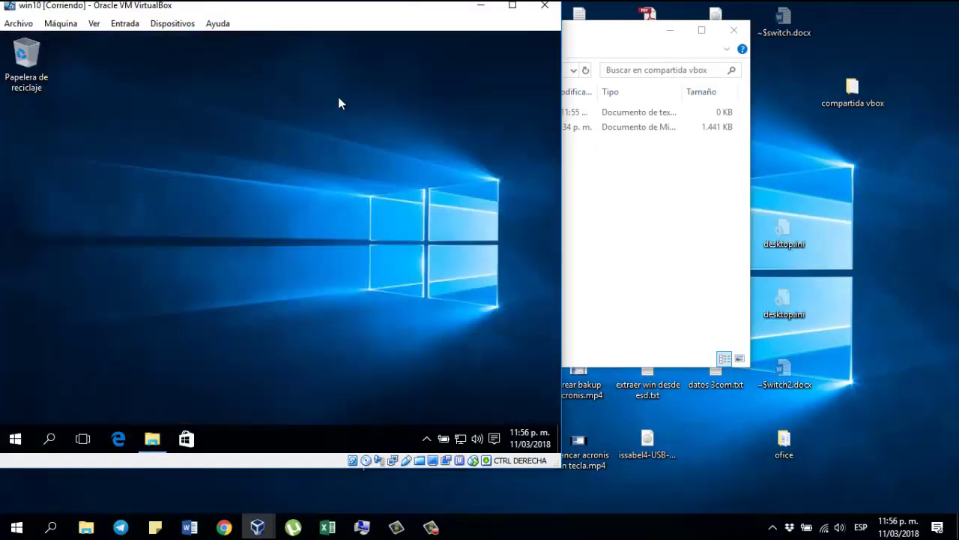
pyautogui.click(173, 24)
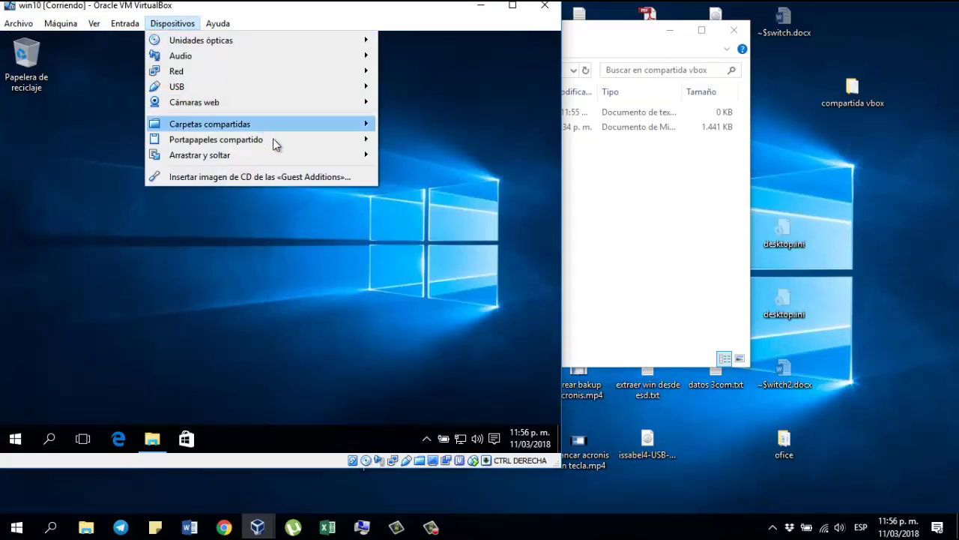
pyautogui.moveTo(274, 144)
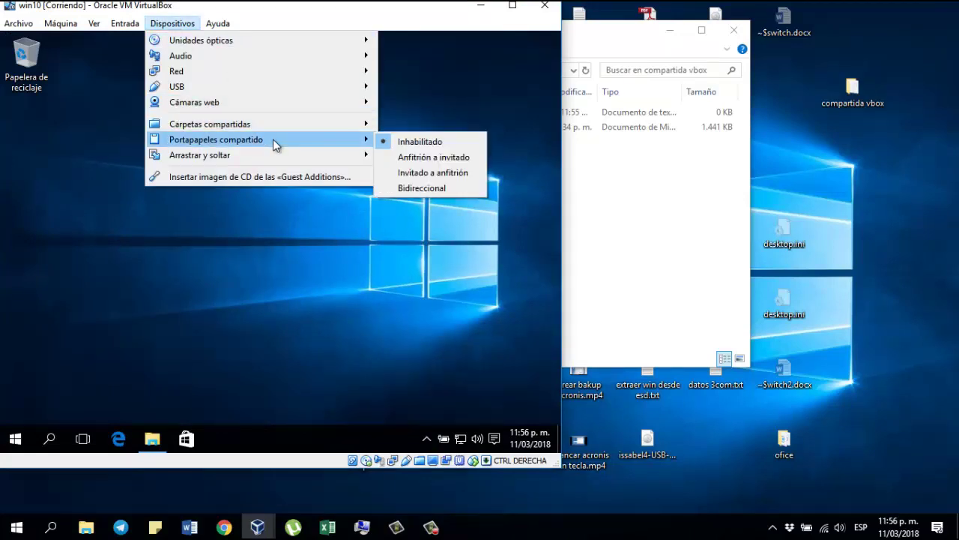
pyautogui.click(443, 187)
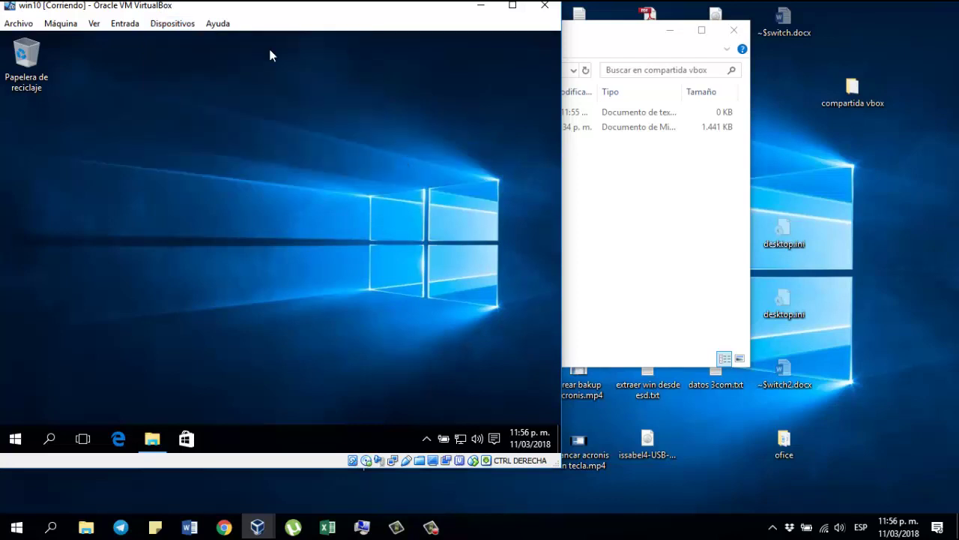
# - Set the virtual machine's drag-and-drop mode (Arrastrar y soltar) to Bidireccional
pyautogui.click(180, 25)
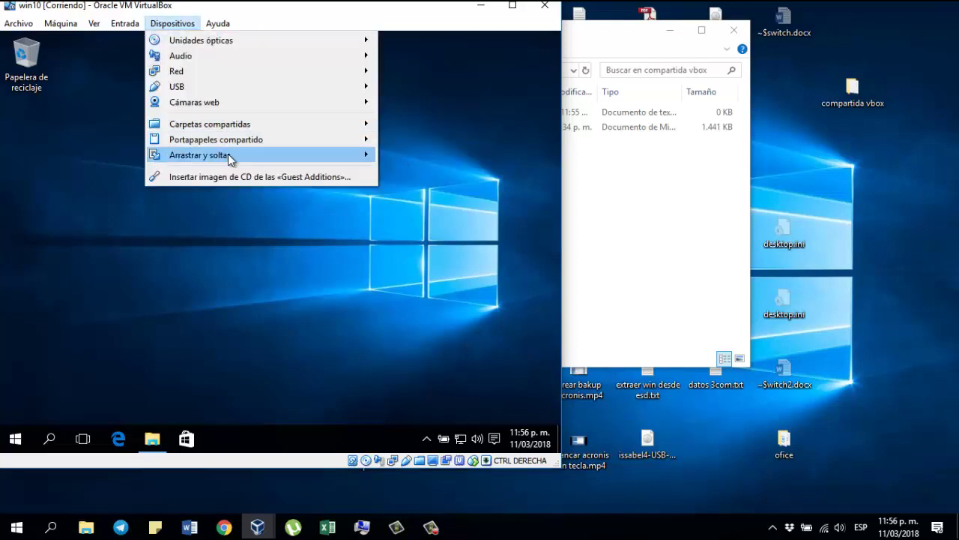
pyautogui.moveTo(229, 155)
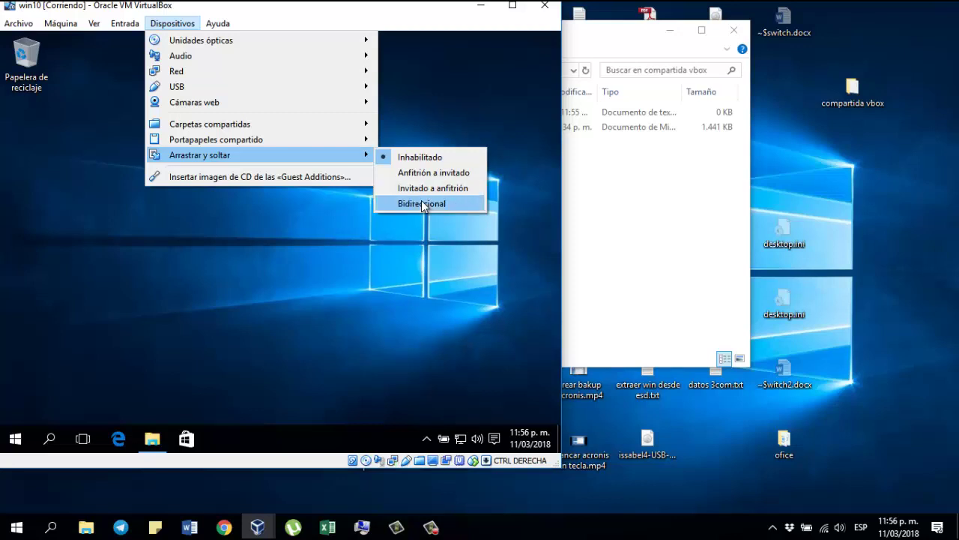
pyautogui.click(423, 204)
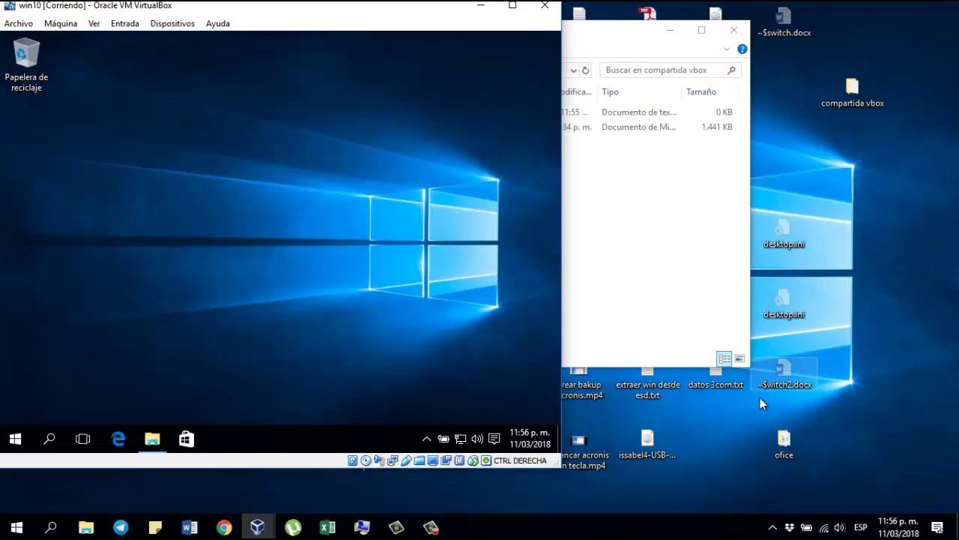
# - Copy "datos 3com.txt" from the host's desktop directly onto the virtual machine's desktop
pyautogui.click(716, 384)
pyautogui.moveTo(717, 385); pyautogui.dragTo(183, 135)
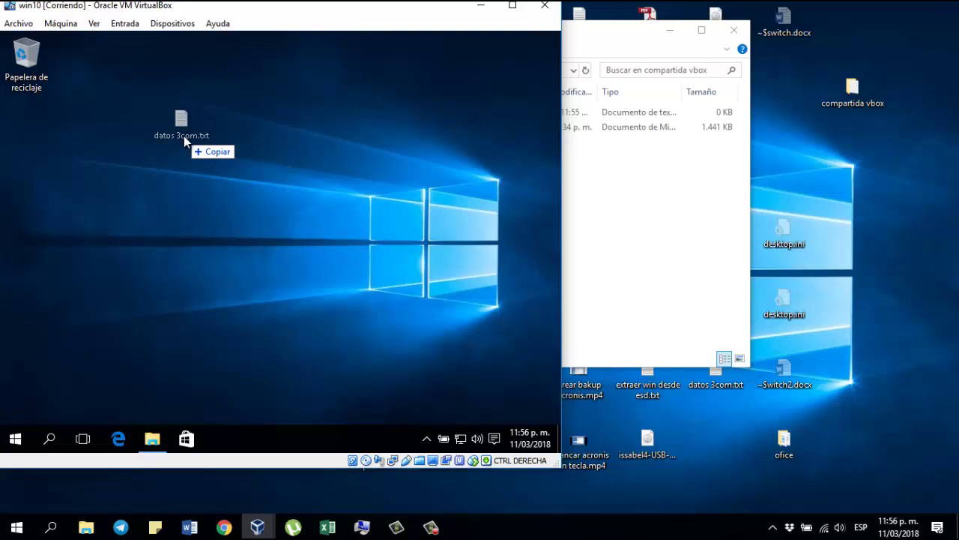
pyautogui.moveTo(183, 136); pyautogui.dragTo(184, 136)
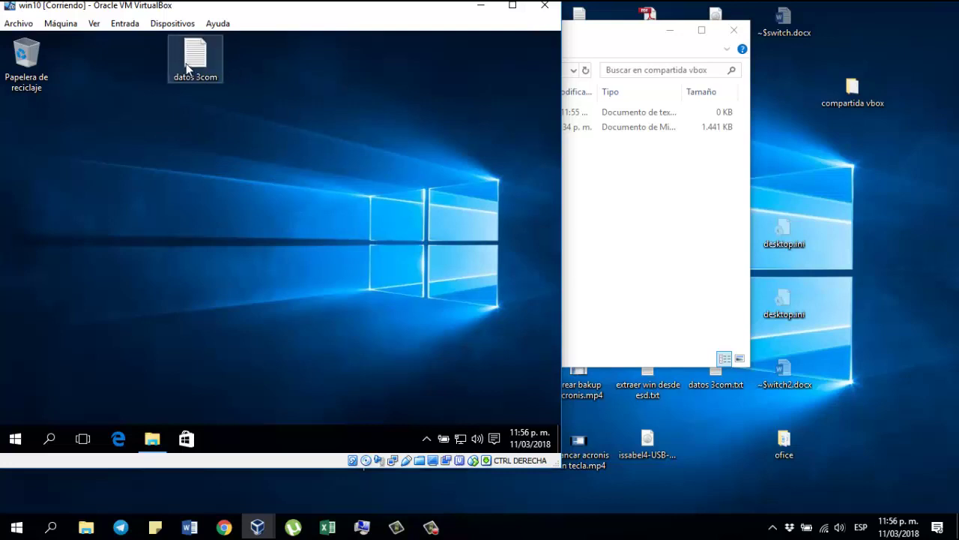
pyautogui.click(173, 23)
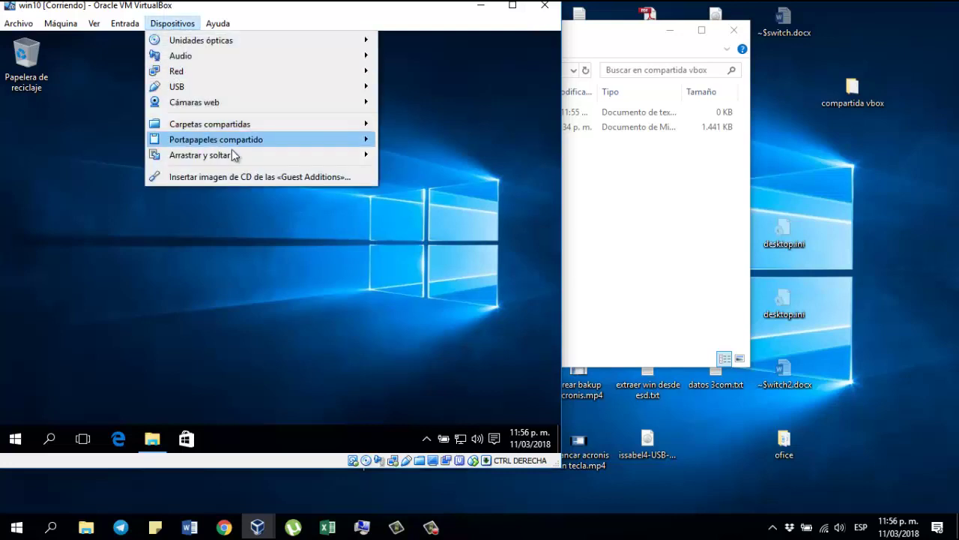
pyautogui.moveTo(270, 156)
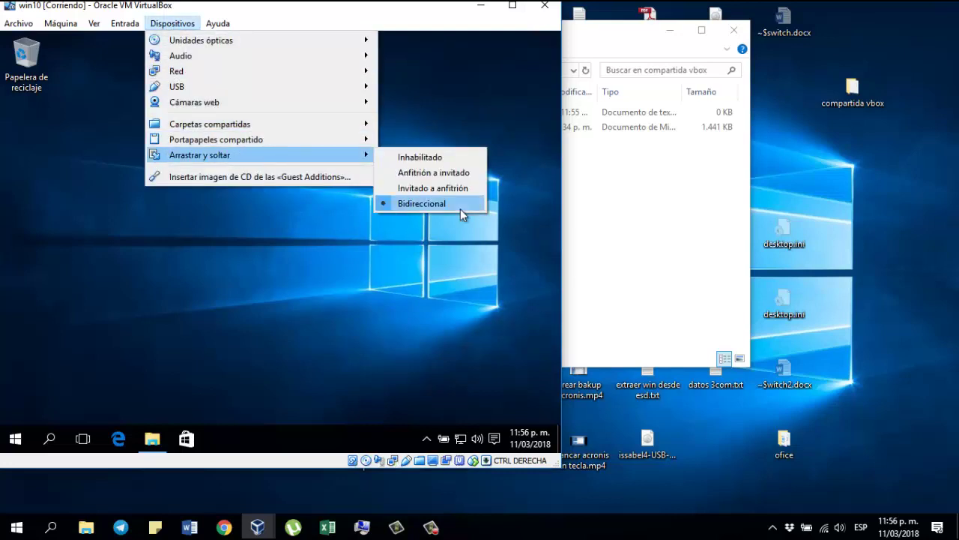
pyautogui.click(286, 168)
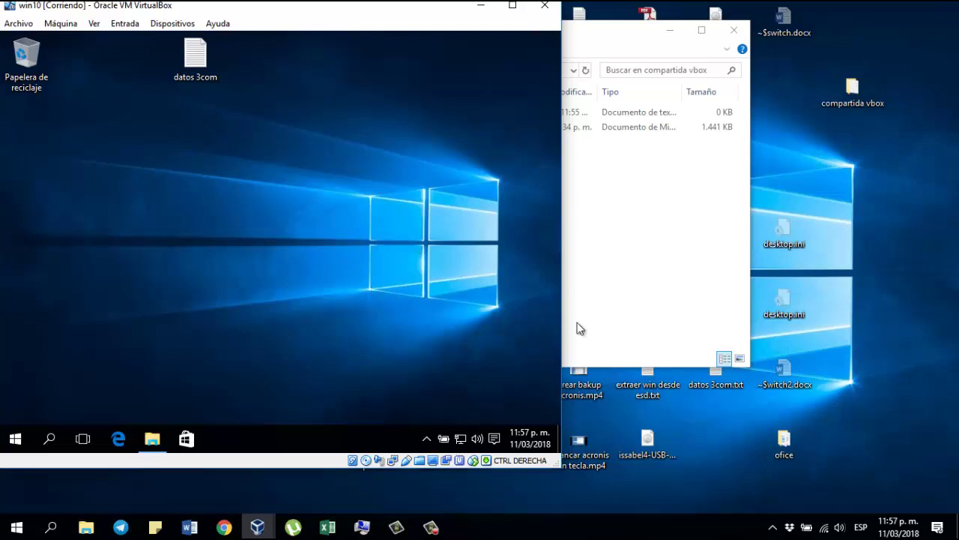
# - Open "datos 3com.txt" from the host's desktop, enter a first name in it and copy all of the text
pyautogui.doubleClick(724, 379)
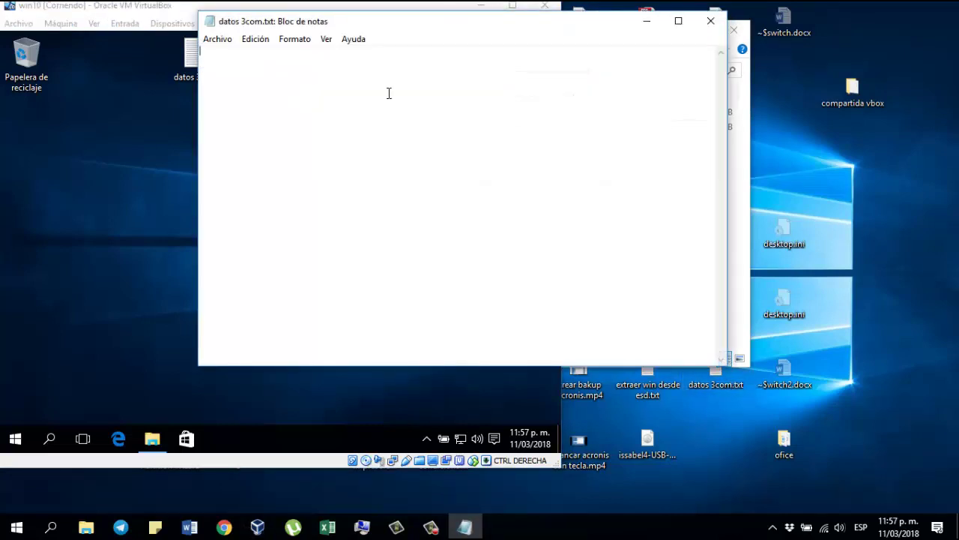
pyautogui.write('juan')
pyautogui.hotkey('ctrl', 'a')
pyautogui.hotkey('ctrl', 'c')
# - Test the shared clipboard by pasting the copied text into the virtual machine's Run dialog (Ejecutar), and cancel the dialog
pyautogui.click(127, 266)
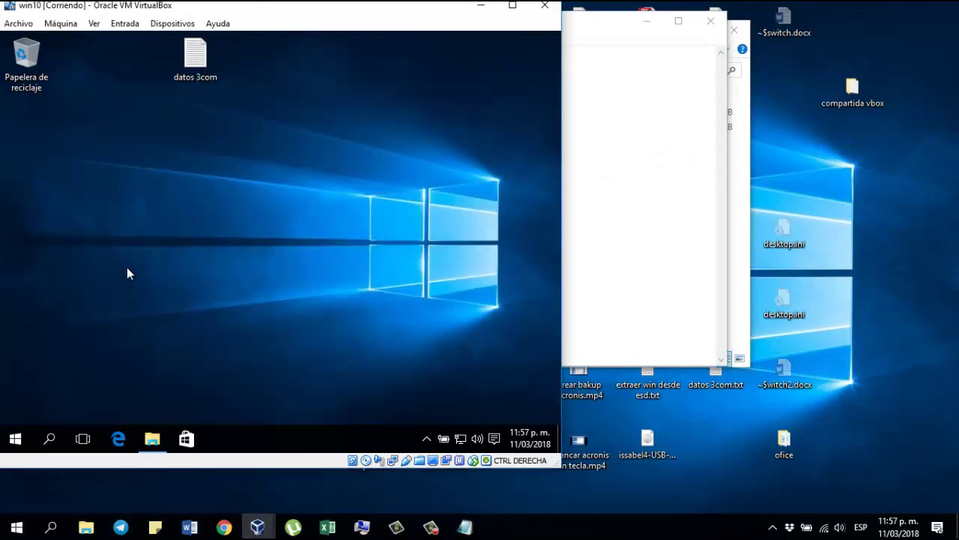
pyautogui.press('super+r')
pyautogui.hotkey('ctrl', 'v')
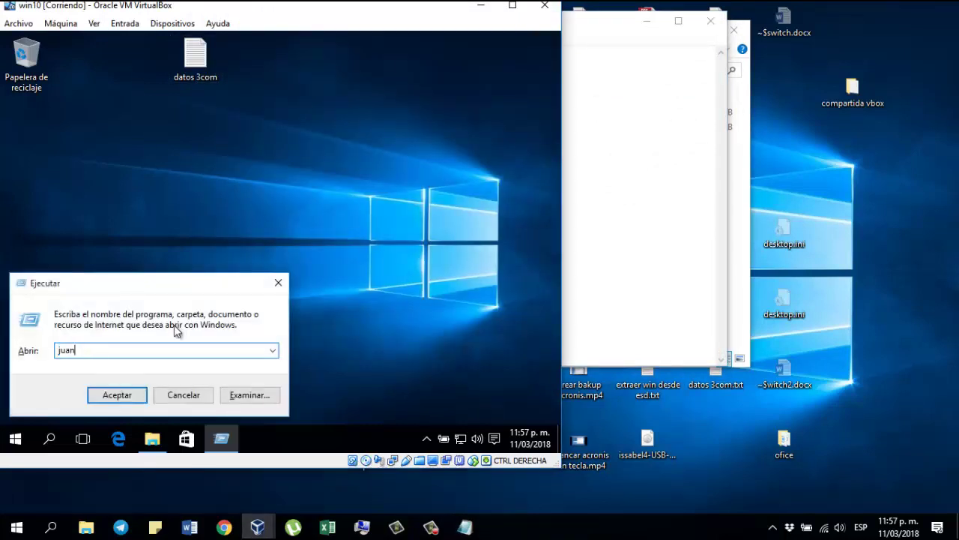
pyautogui.click(182, 397)
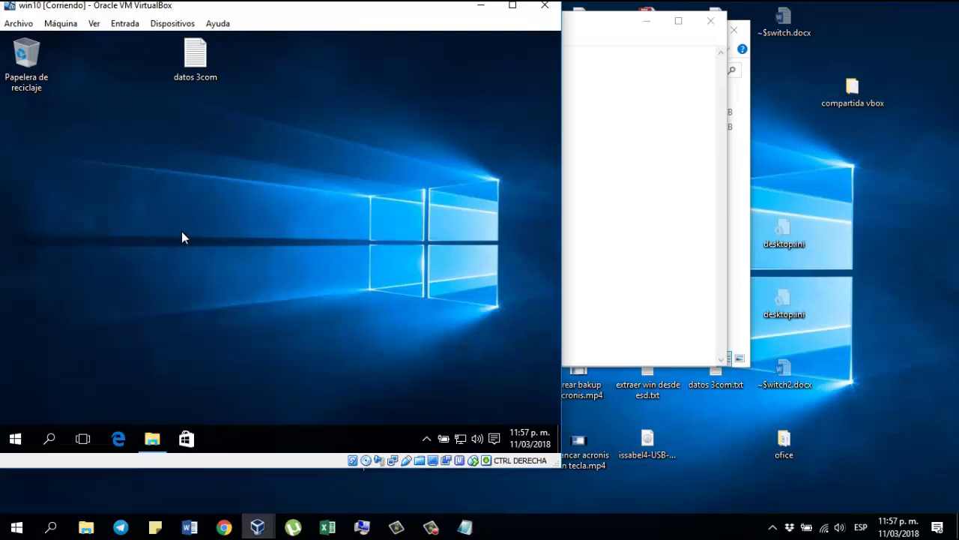
pyautogui.click(174, 25)
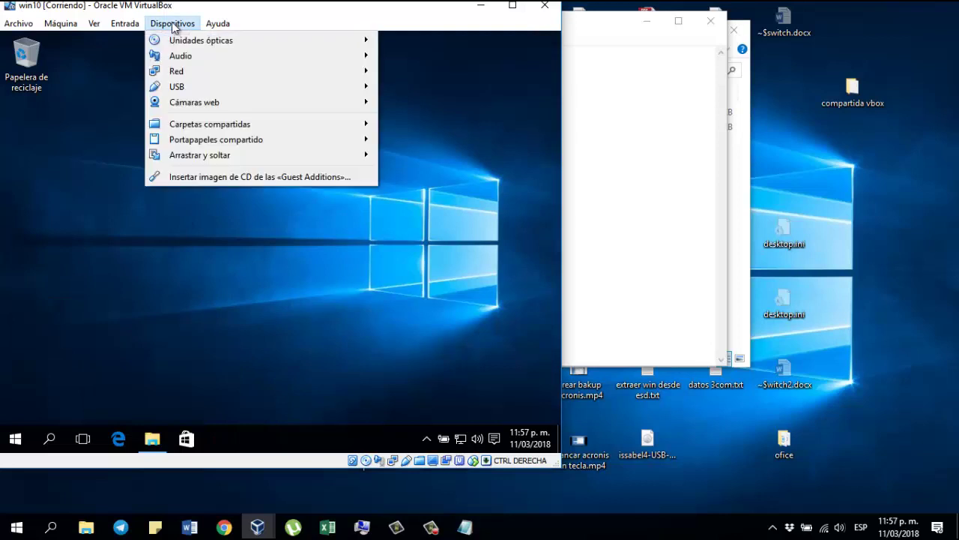
pyautogui.moveTo(232, 147)
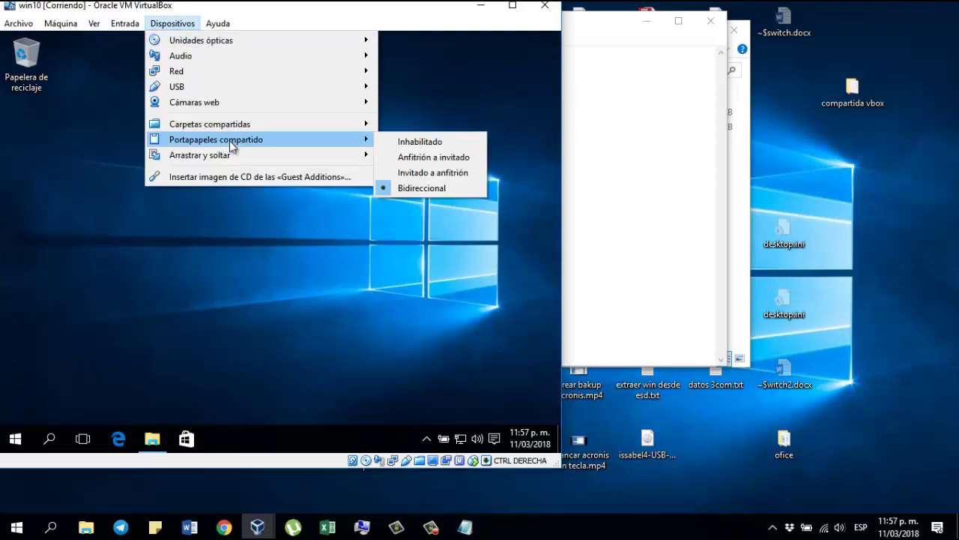
pyautogui.click(250, 264)
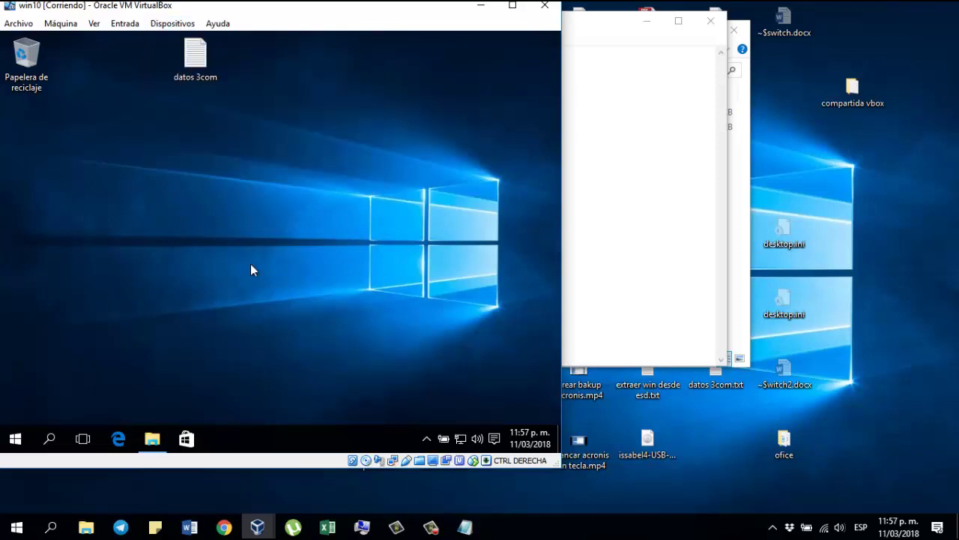